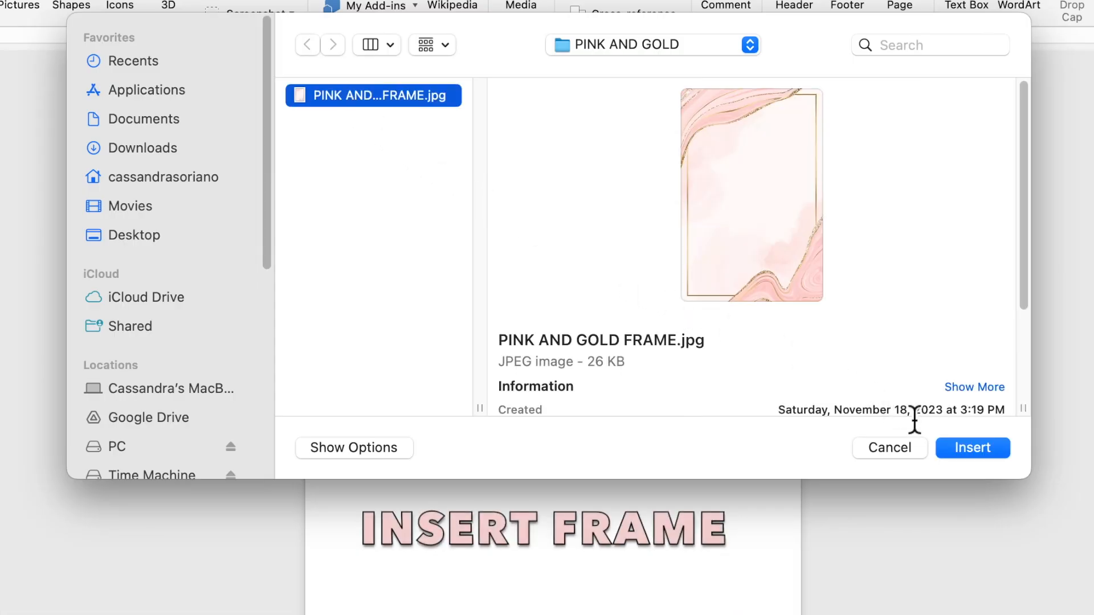
Insert PINK AND GOLD FRAME.jpg from the PINK AND GOLD folder into the page
click(956, 452)
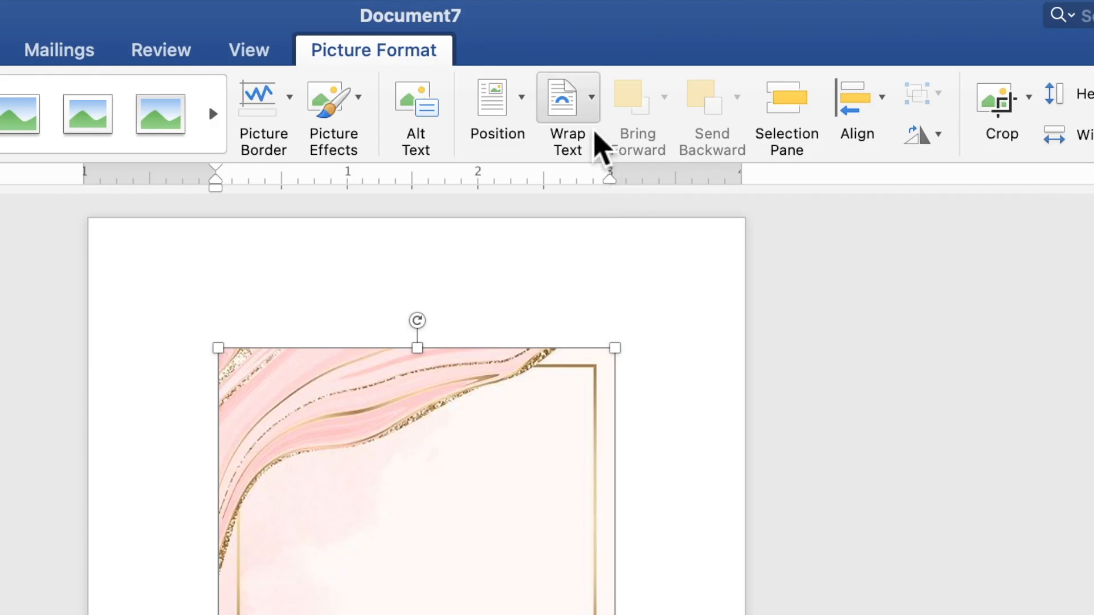
Set the frame picture behind text and stretch it from the top-left to cover the page
click(643, 38)
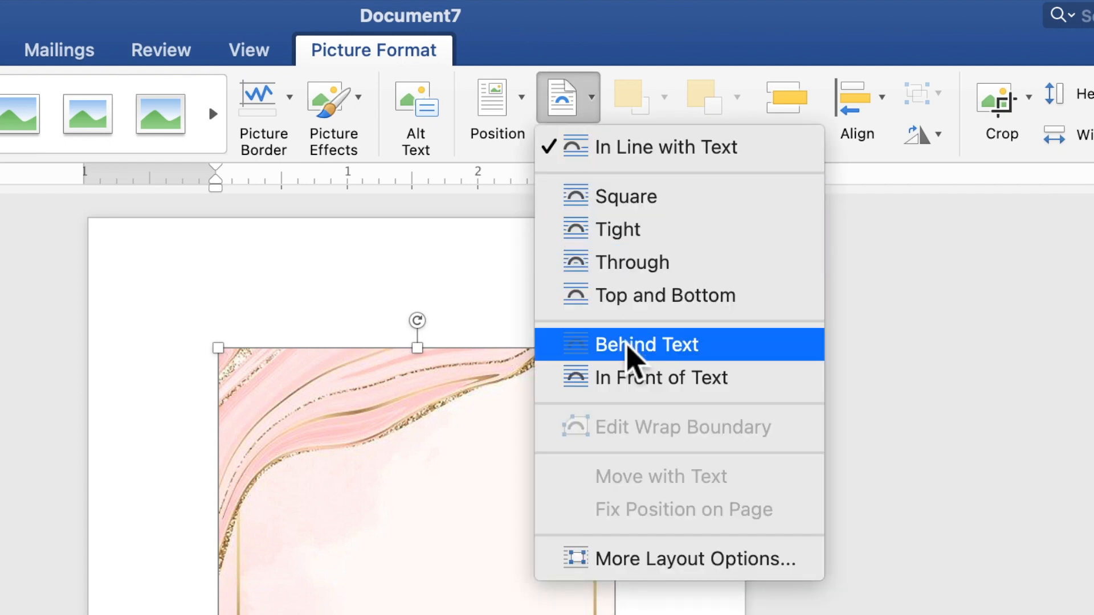
click(628, 345)
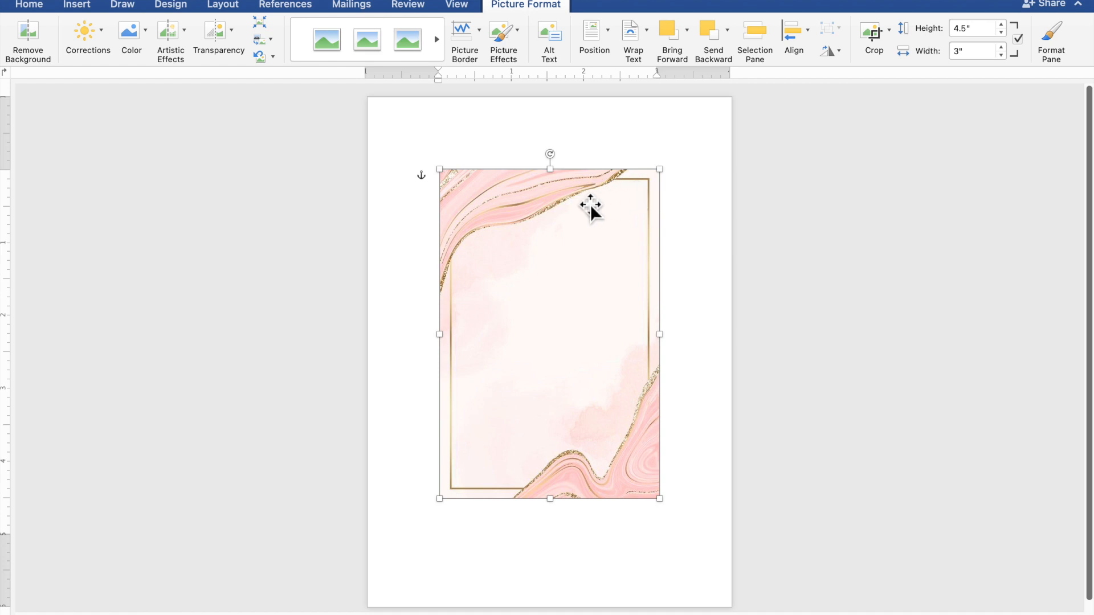
drag(559, 211, 487, 138)
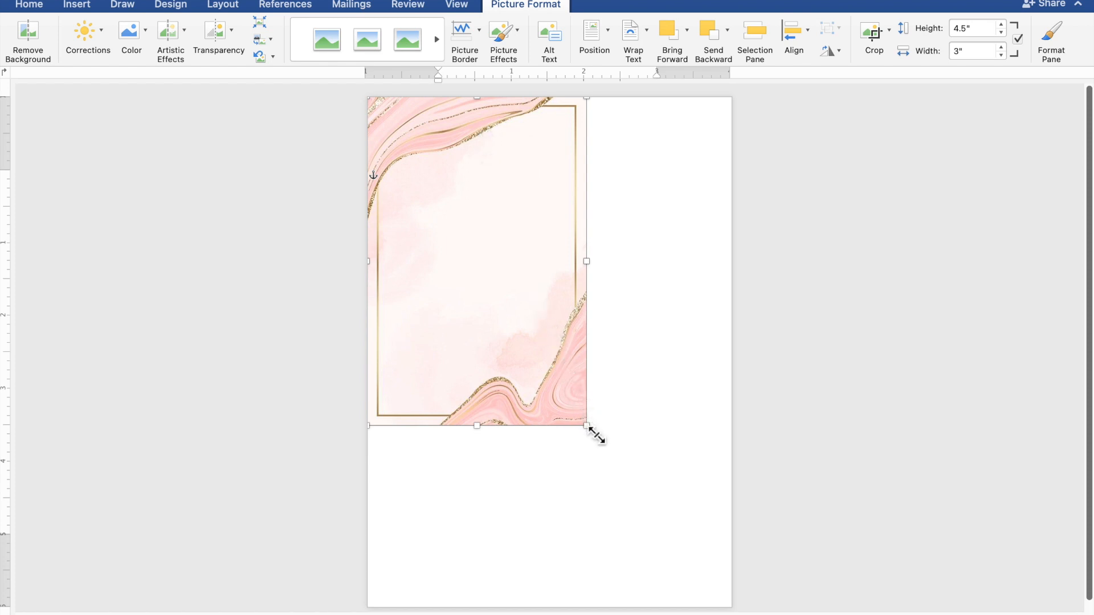
drag(596, 436, 712, 606)
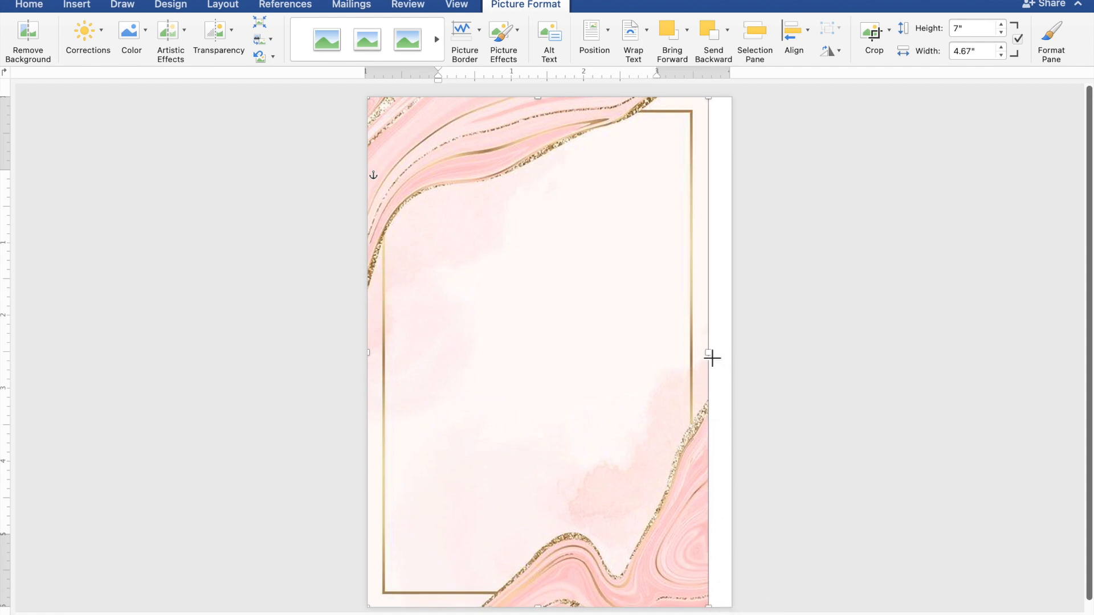
drag(718, 360, 736, 361)
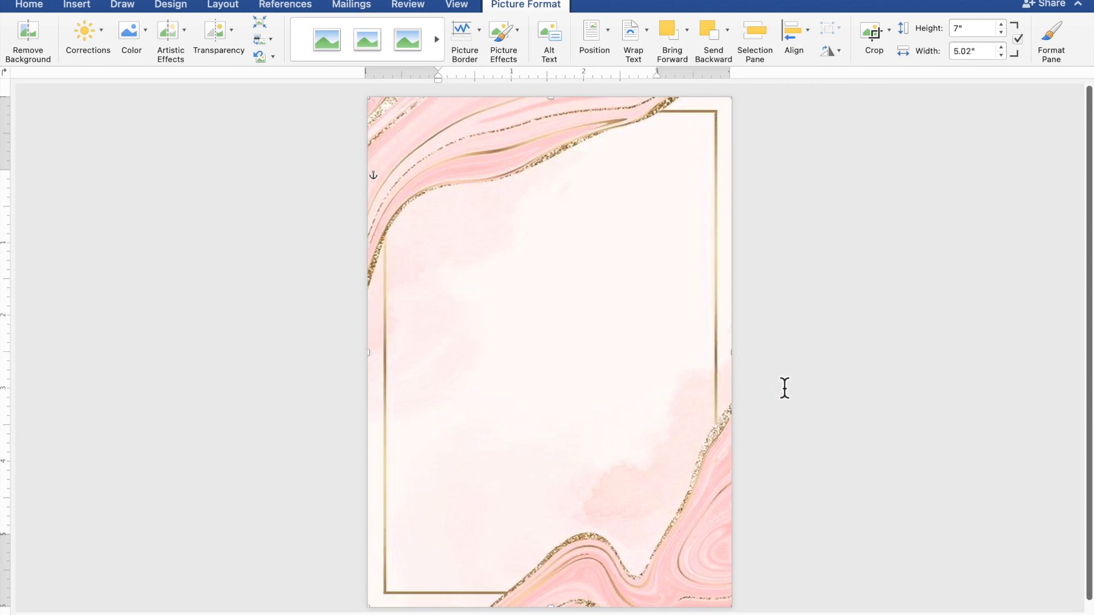
click(835, 413)
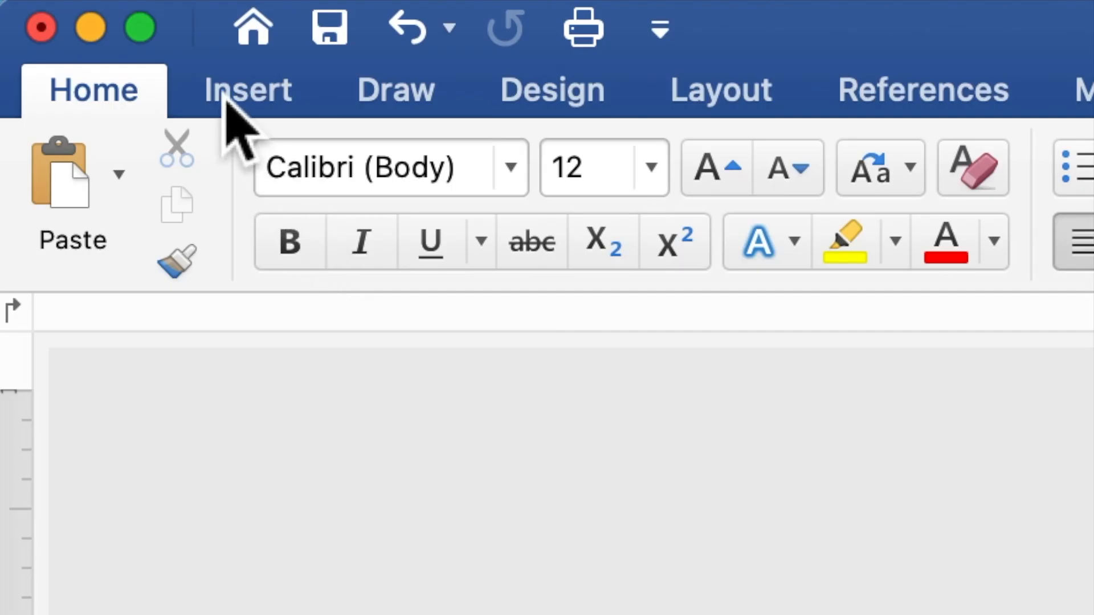
Draw a rectangle about 4.56" wide by 4.84" high across the framed page
click(228, 97)
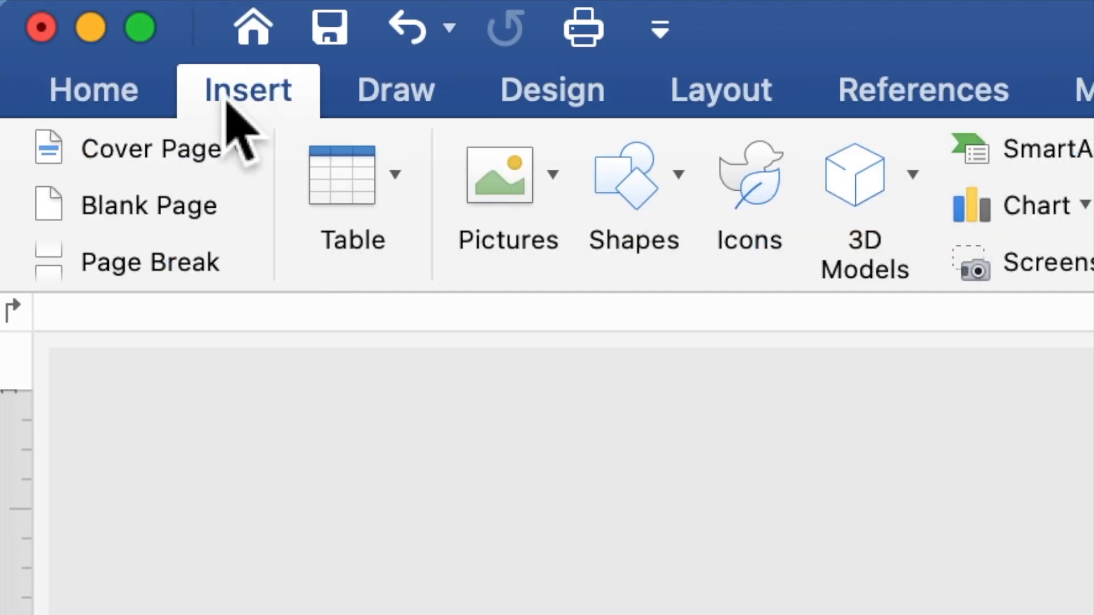
click(672, 222)
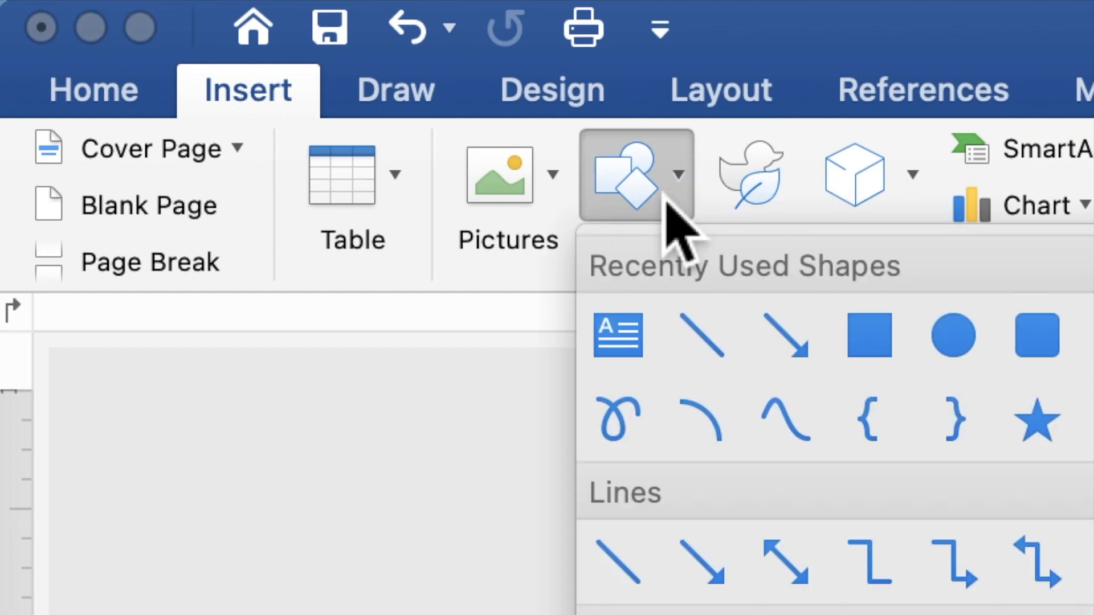
click(875, 341)
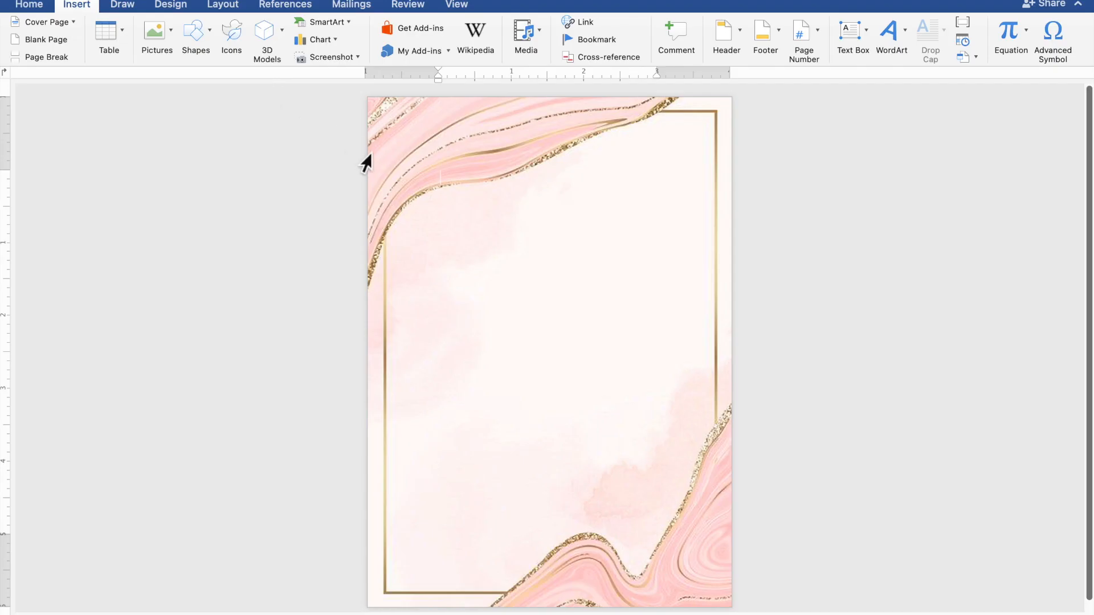
mouse_move(386, 186)
mouse_down()
mouse_move(413, 283)
mouse_move(449, 325)
mouse_move(679, 532)
mouse_move(725, 548)
mouse_up()
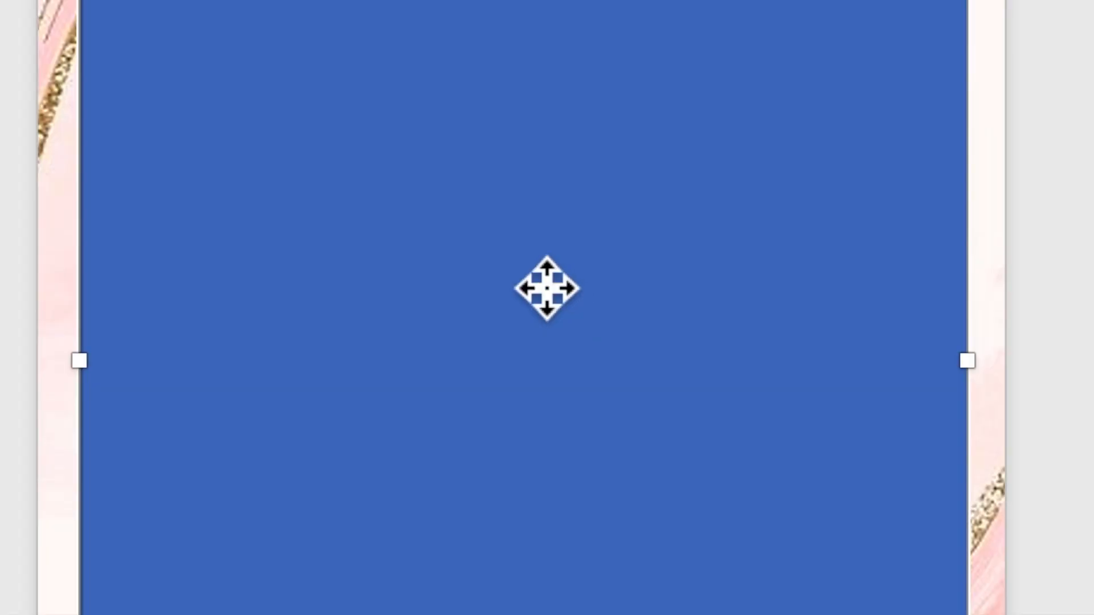
Add a text area to the blue rectangle and place the cursor inside it
right_click(534, 287)
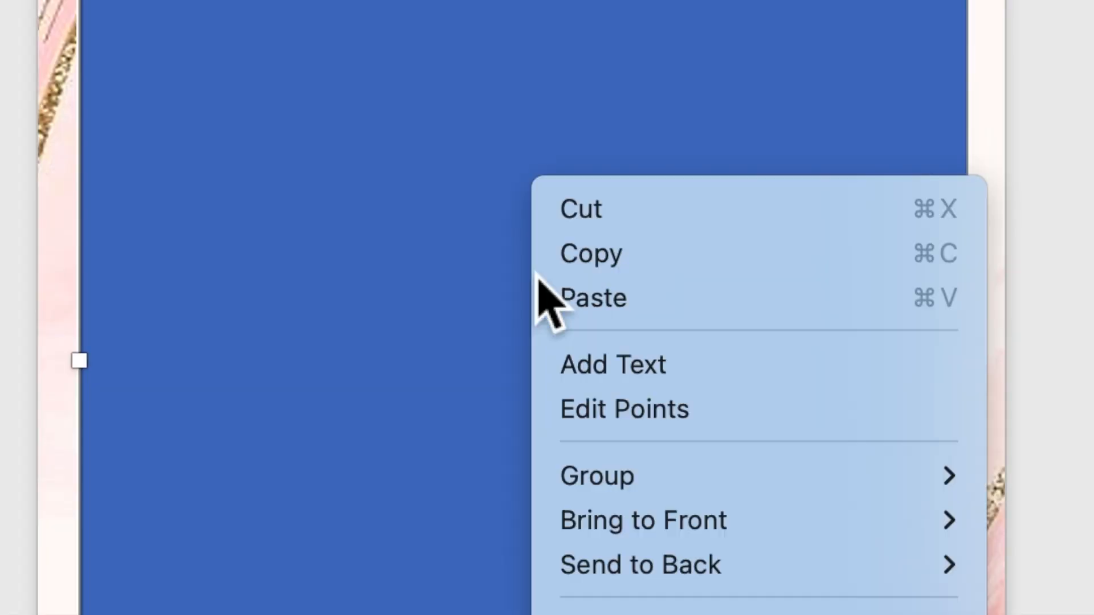
click(589, 373)
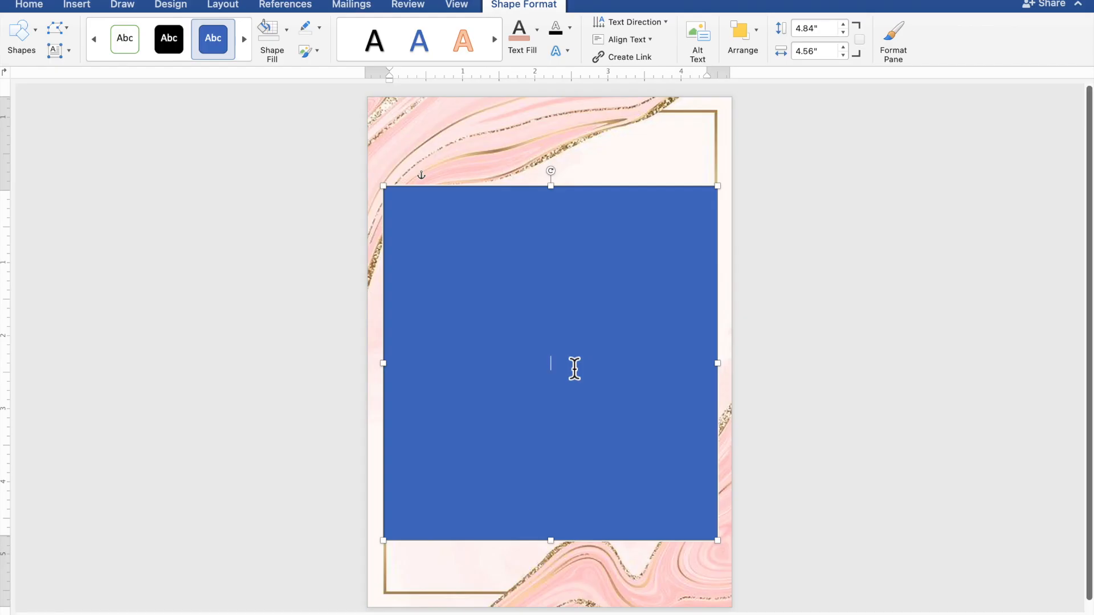
scroll(574, 369, up, 5)
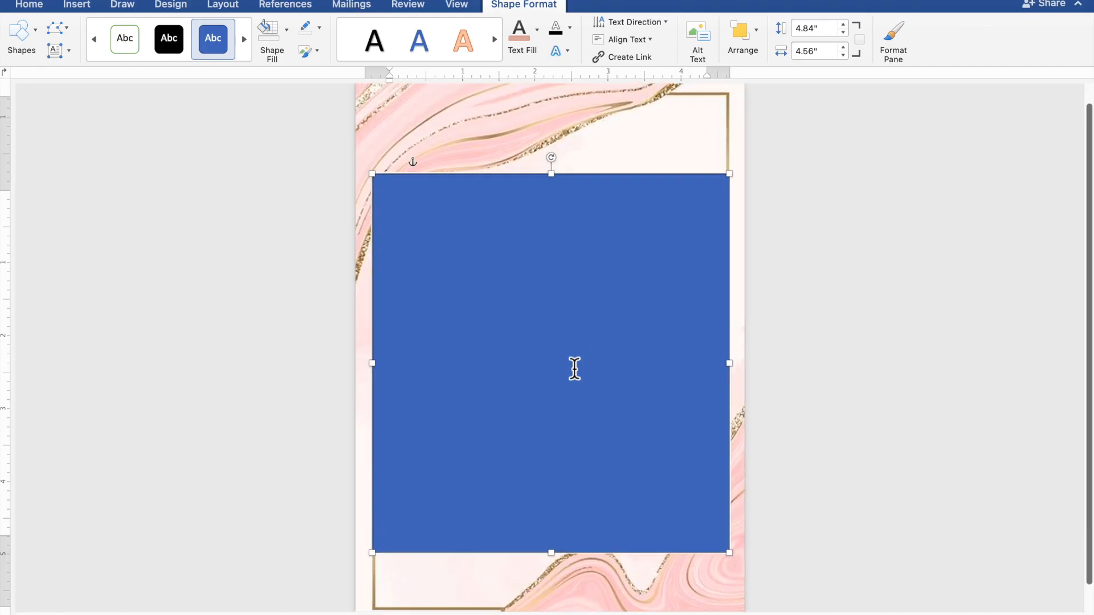
scroll(574, 370, up, 1)
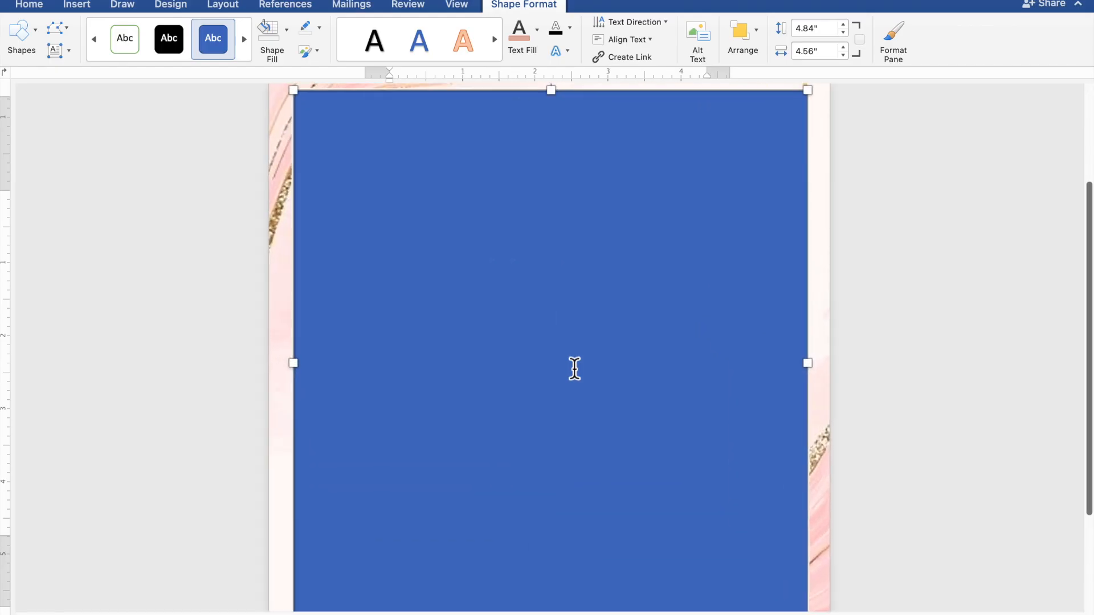
click(575, 369)
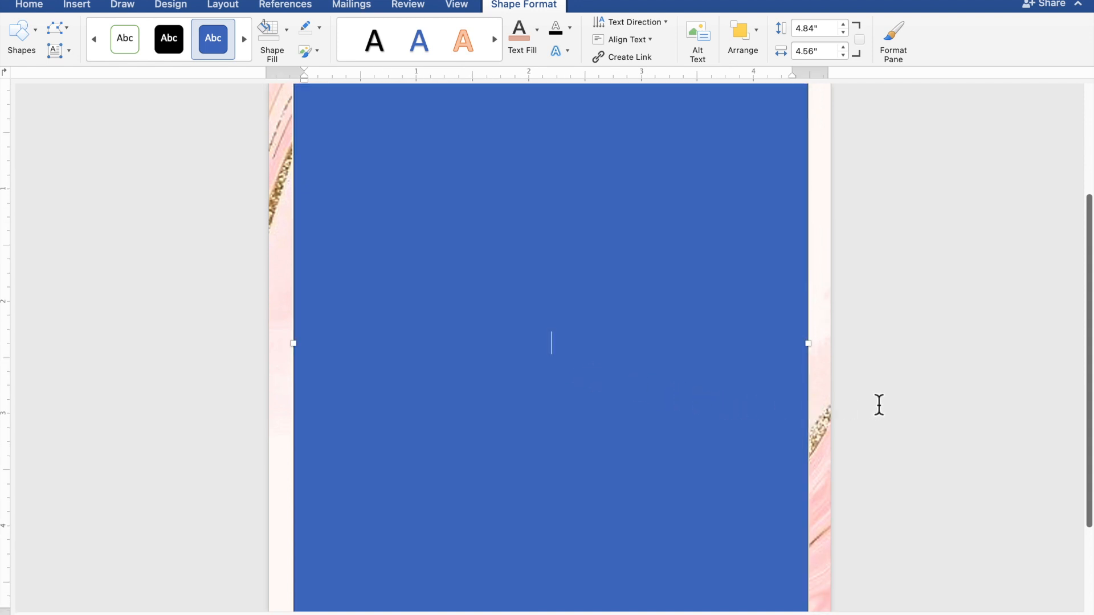
Type TOGETHER WITH THEIR FAMILIES, then the groom's and bride's names joined by AND
text(TOGETHER)
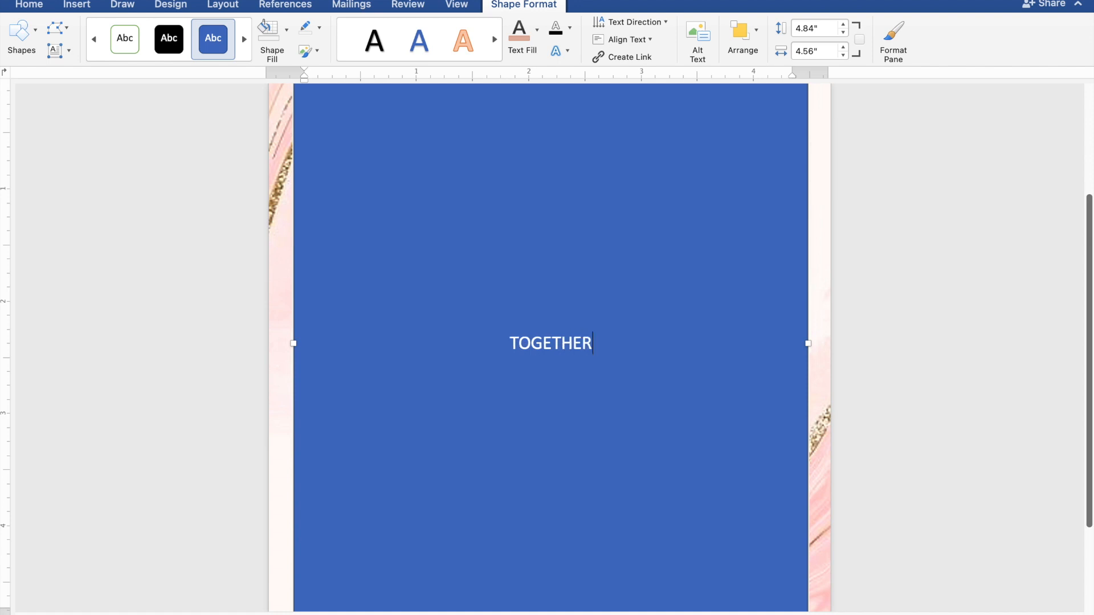
text( W)
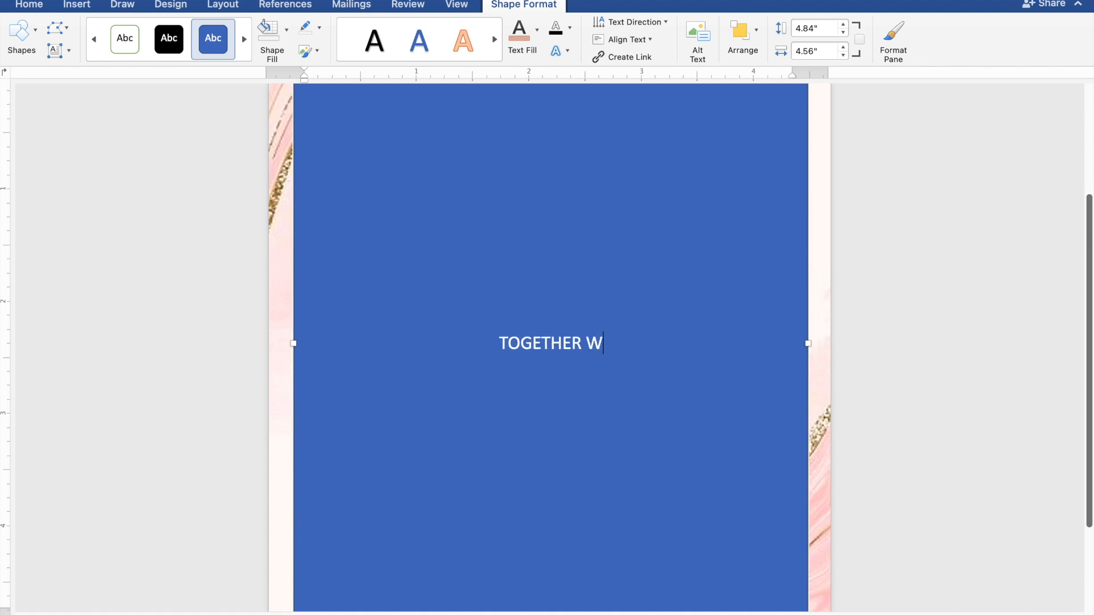
text(ITH)
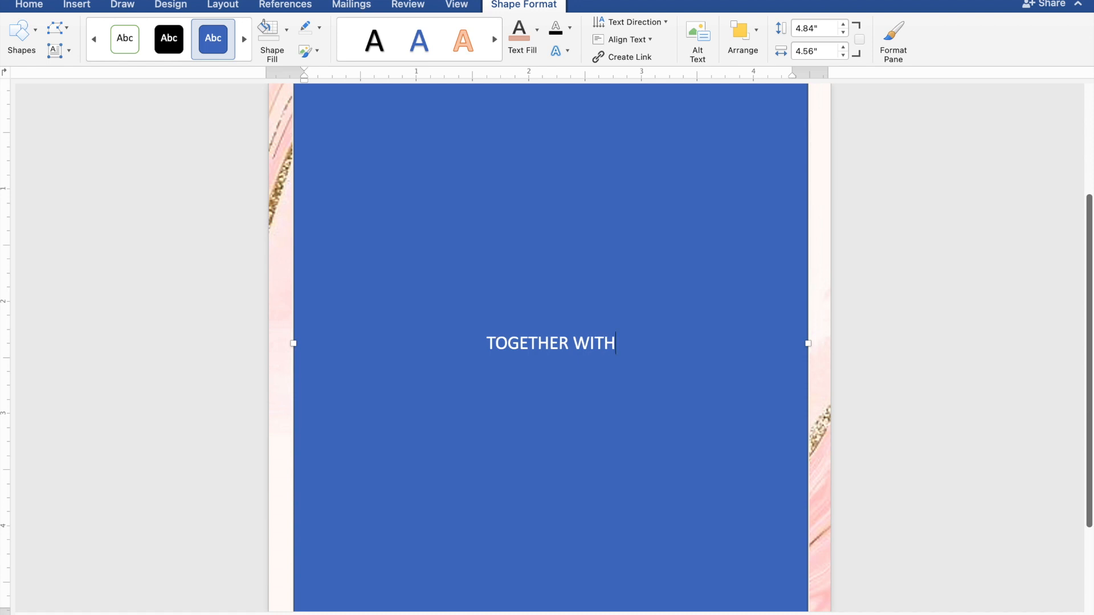
text( THE)
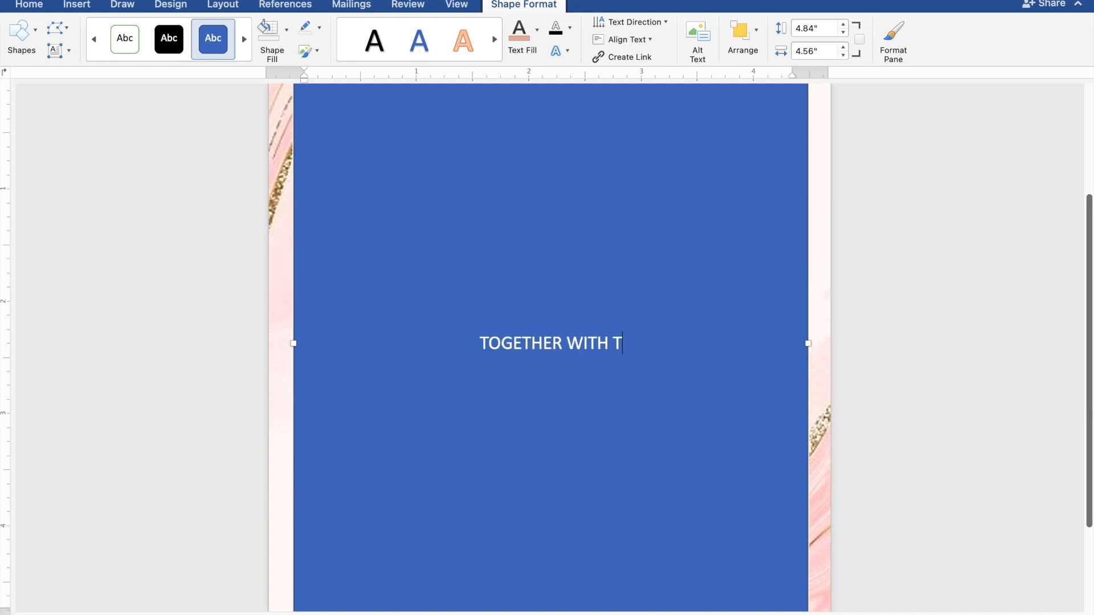
text(I)
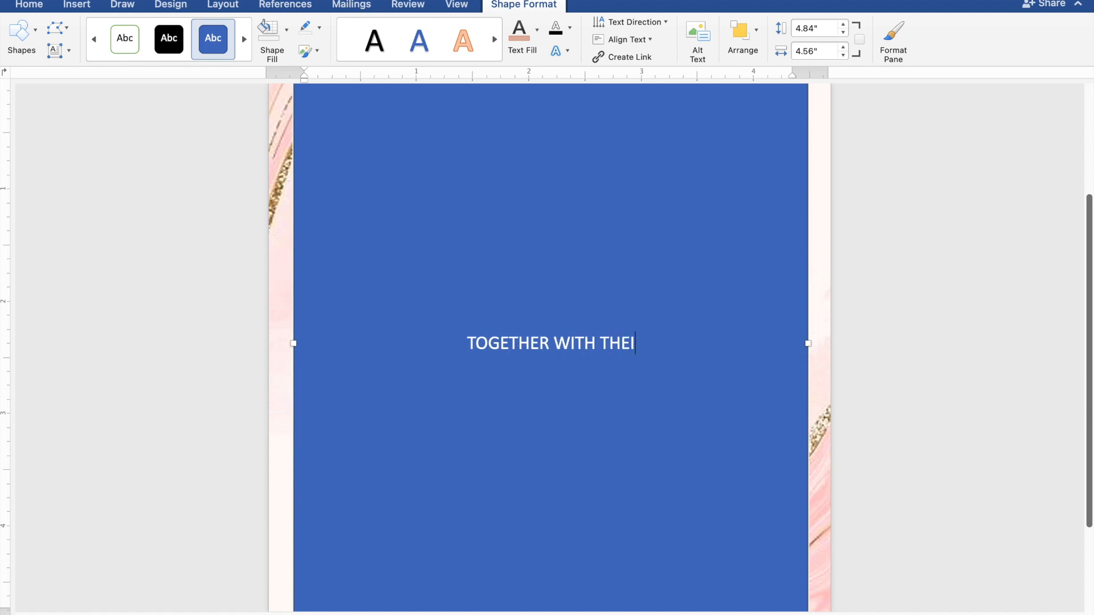
text(R F)
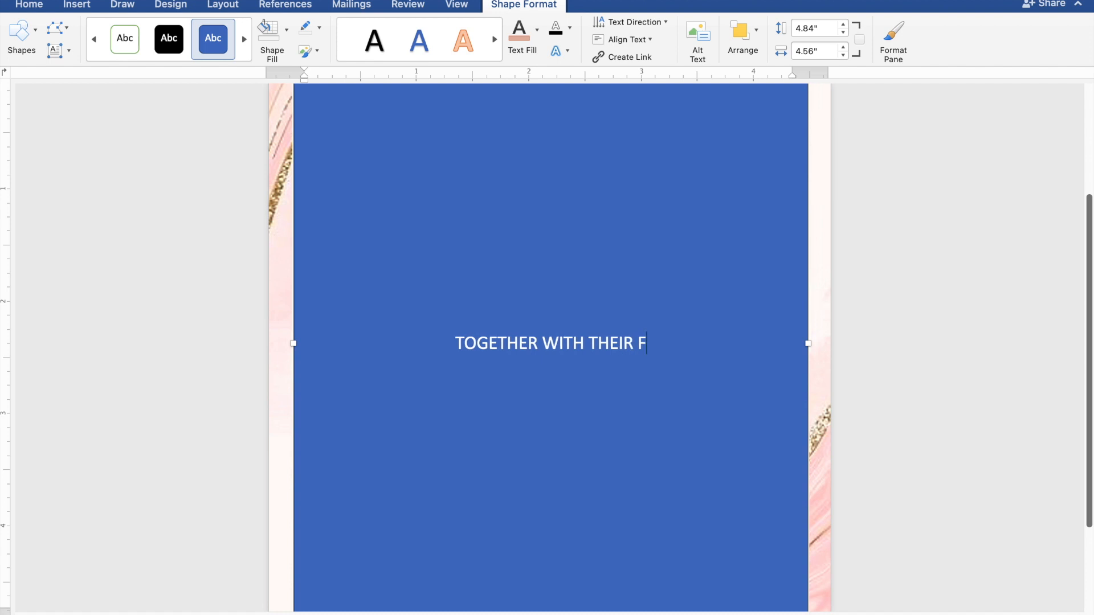
text(AMILIES)
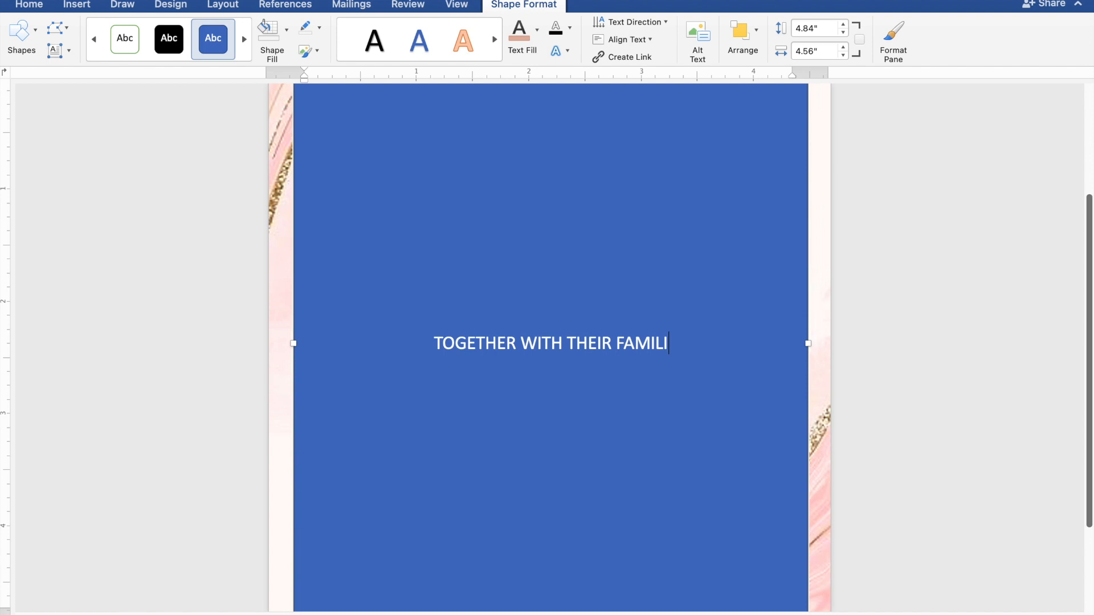
key(Return)
key(Return)
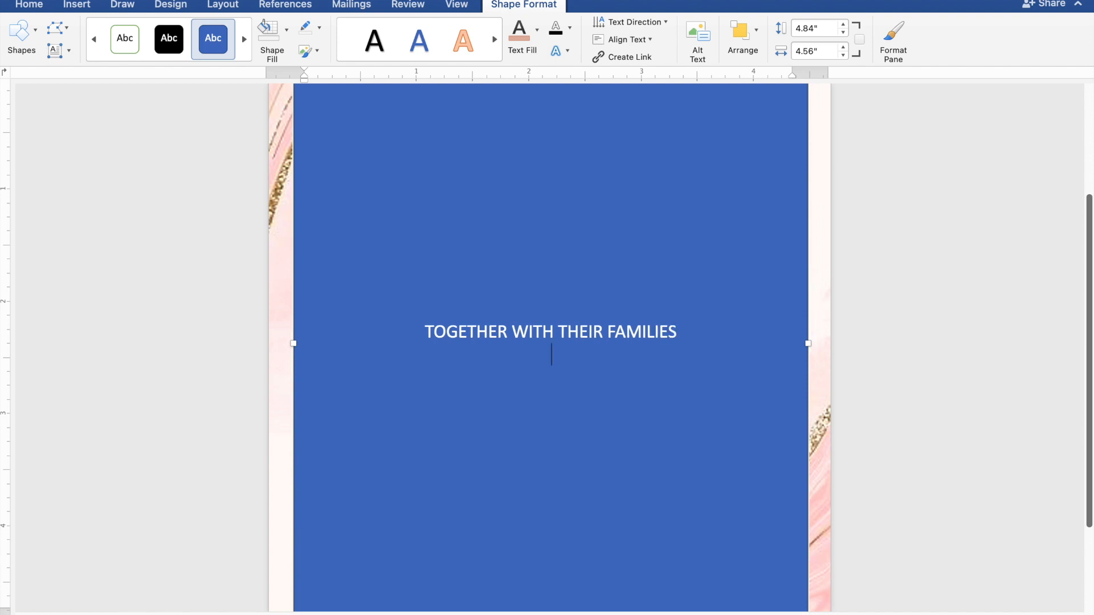
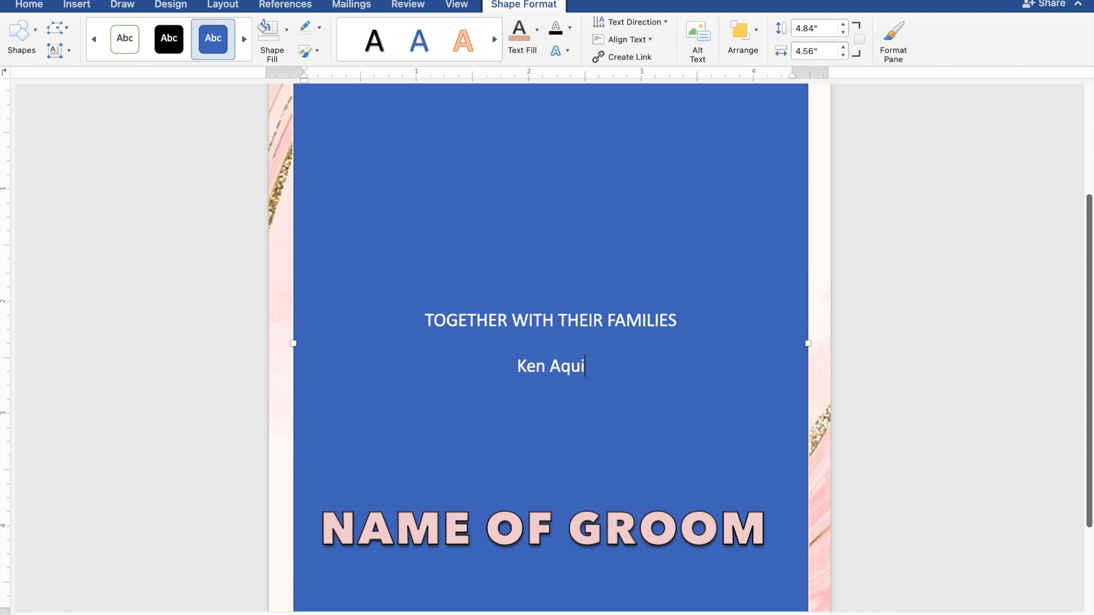
key(Return)
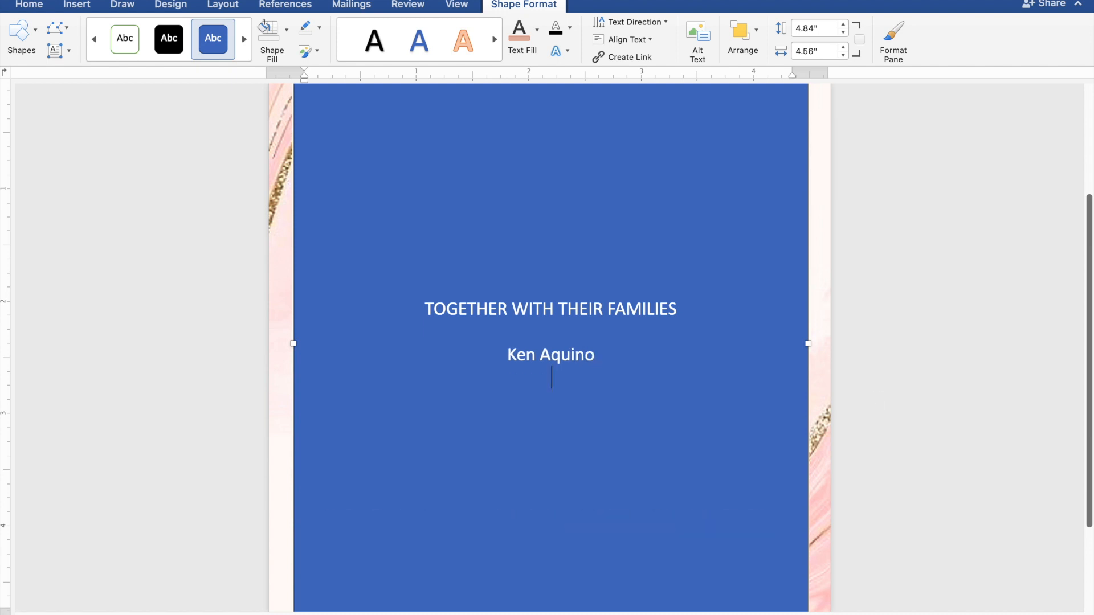
text(AND)
key(Return)
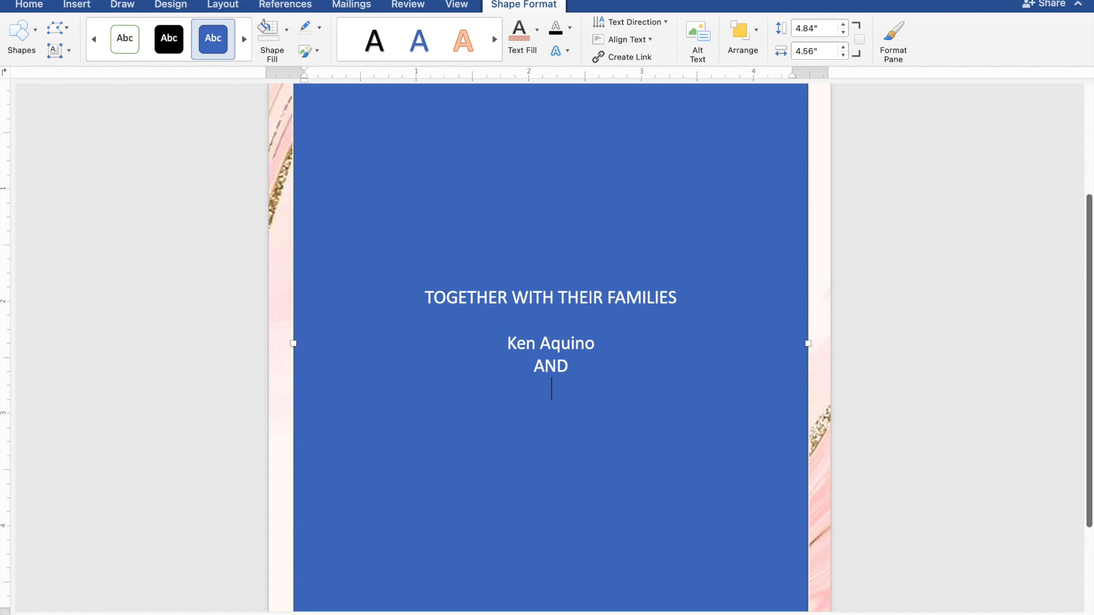
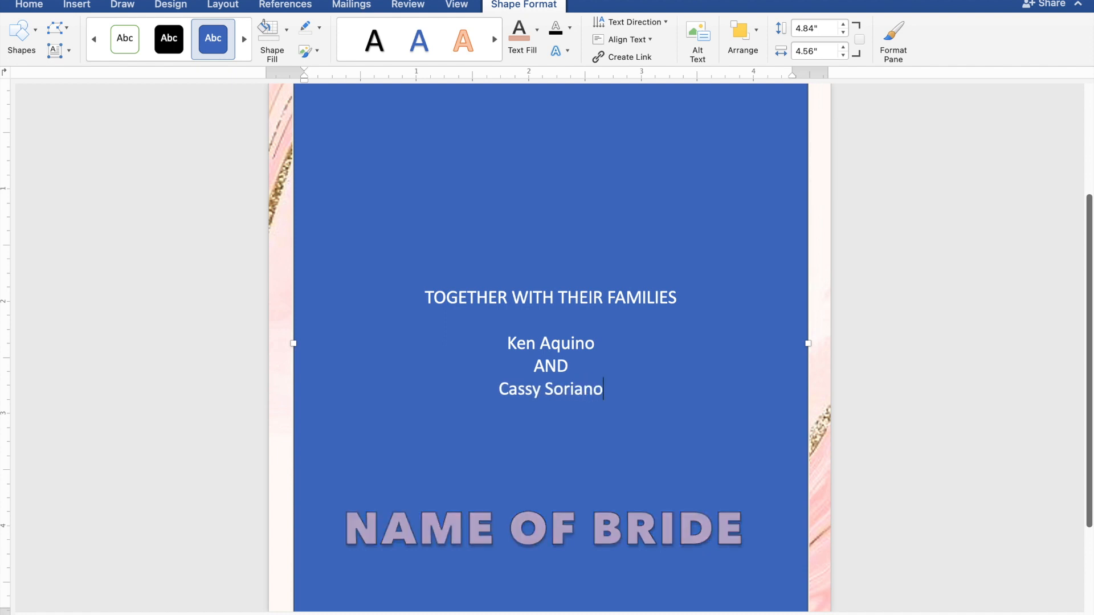
key(Return)
key(Return)
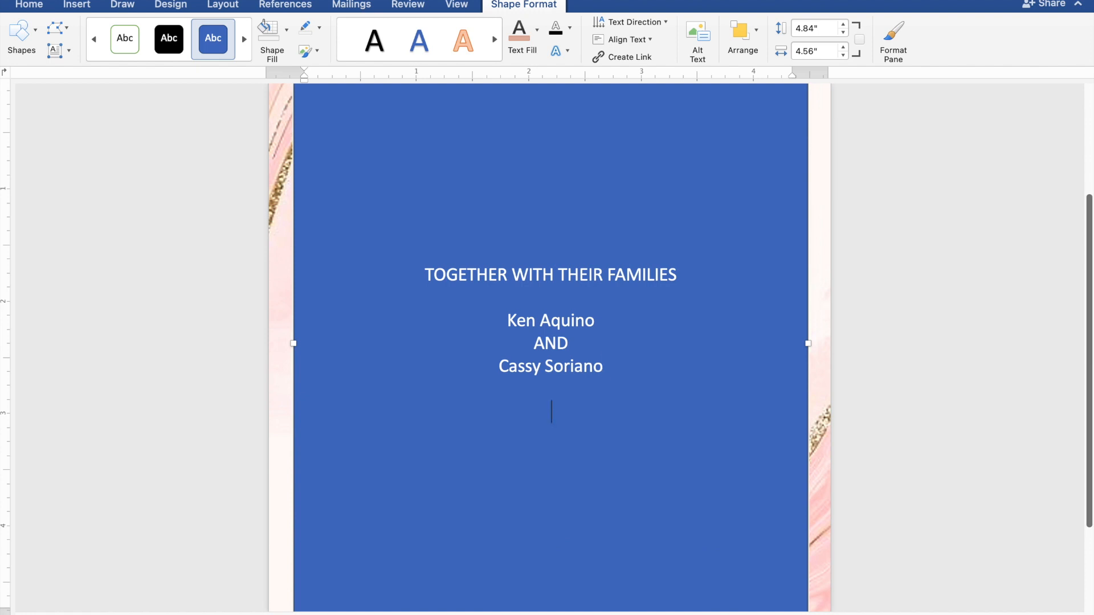
Add REQUEST THE PLEASURE OF YOUR PRESENCE and AS THEY JOYFULLY UNITE IN MARRIAGE lines
text(REQUEST)
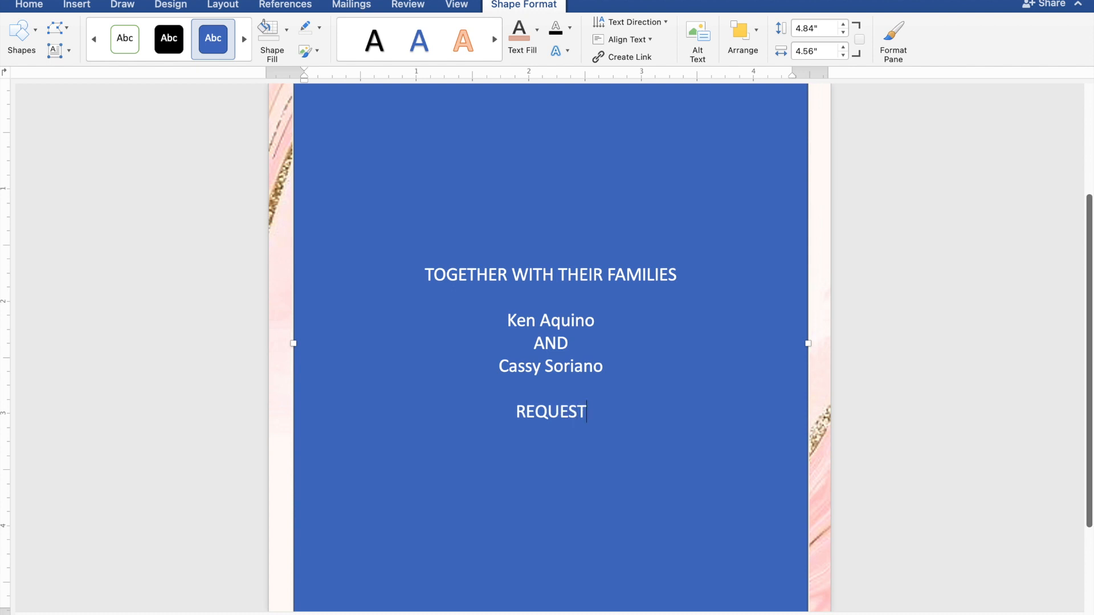
text( THE)
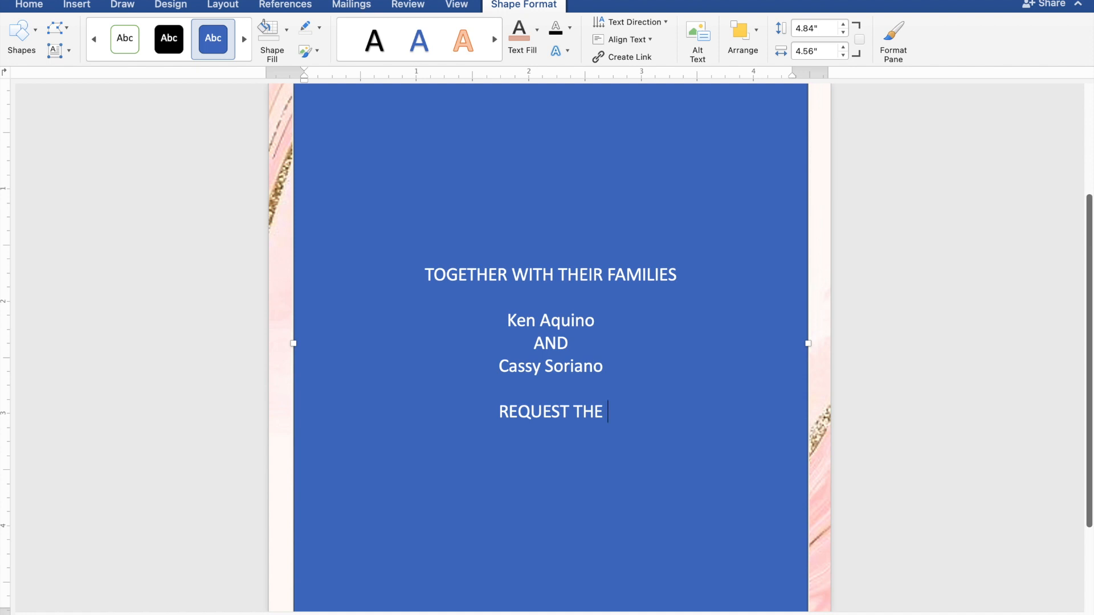
text( PLE)
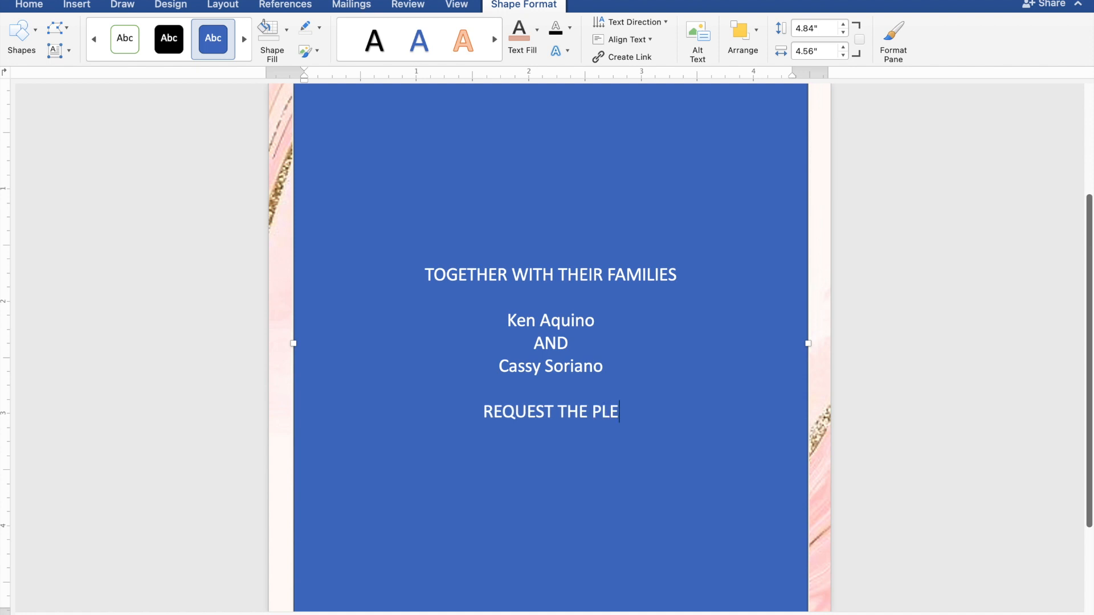
text(AS)
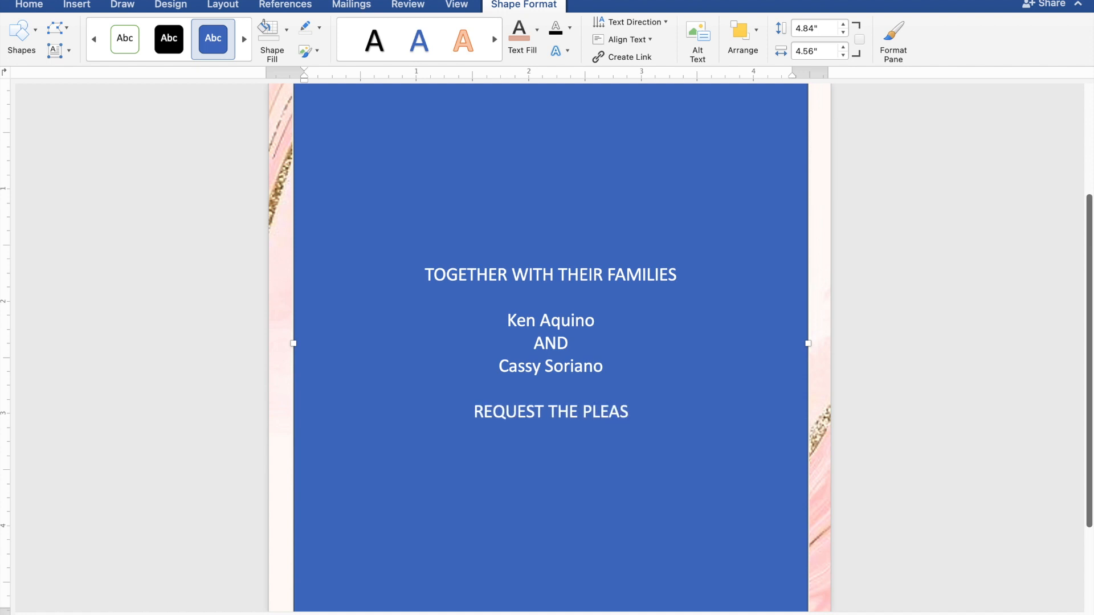
text(URE)
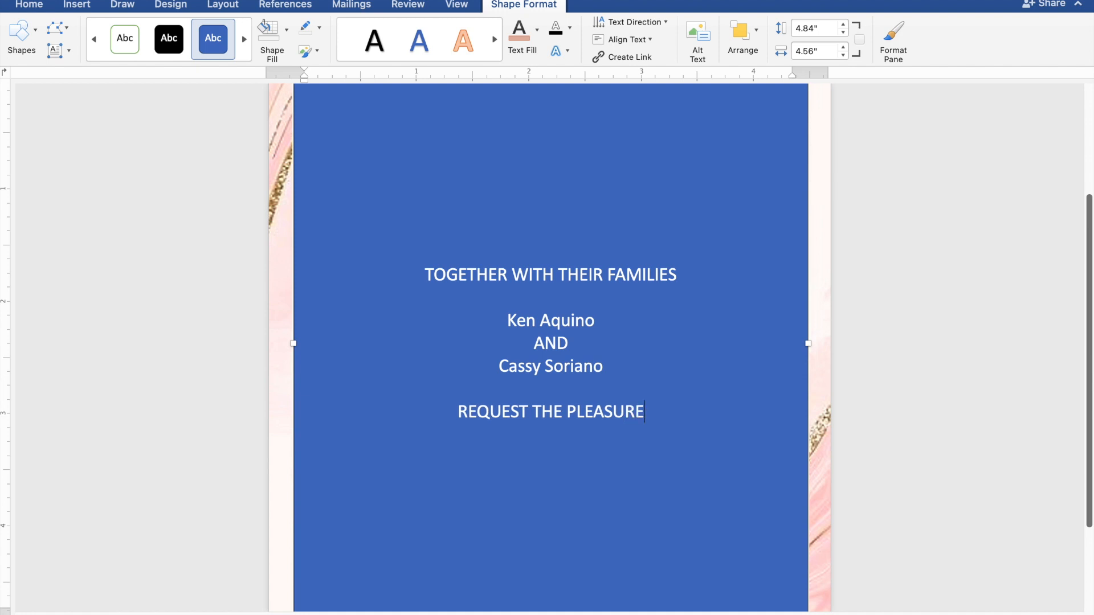
text( OF)
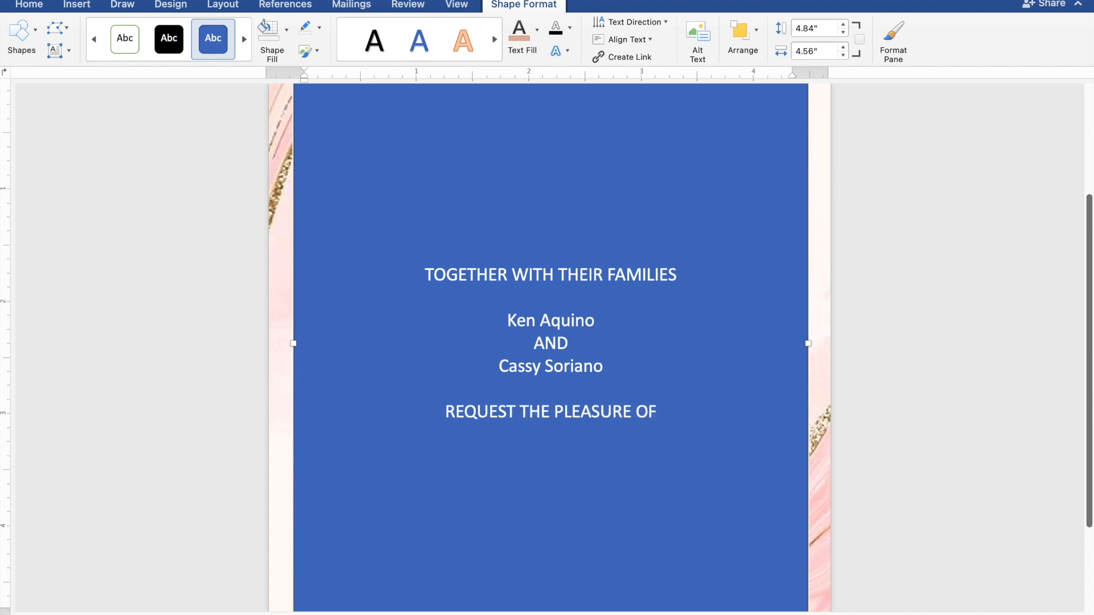
text( YOUR)
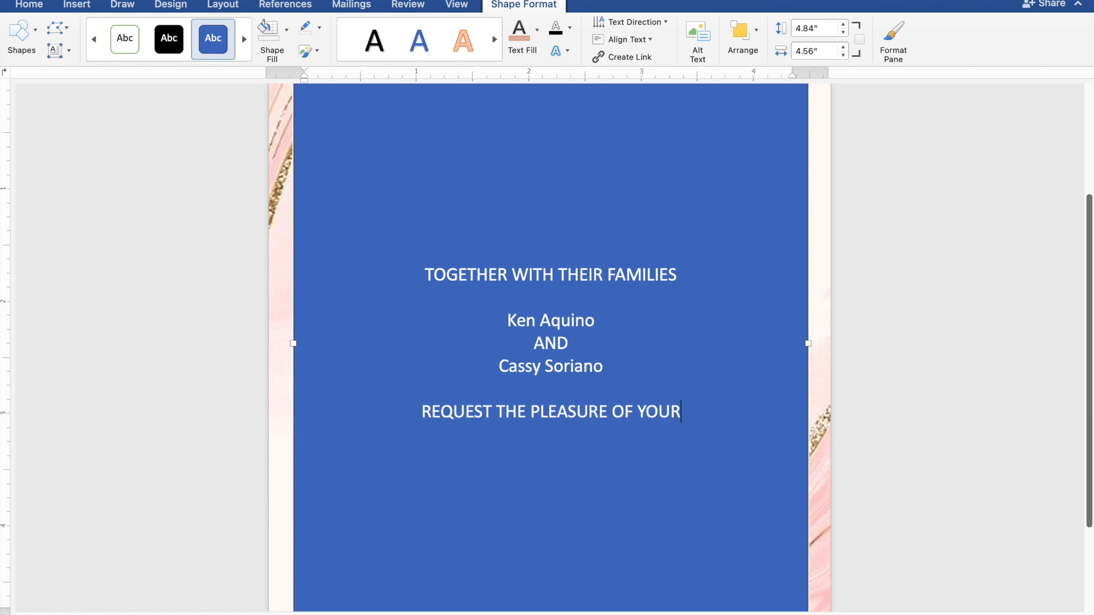
text( PRESEN)
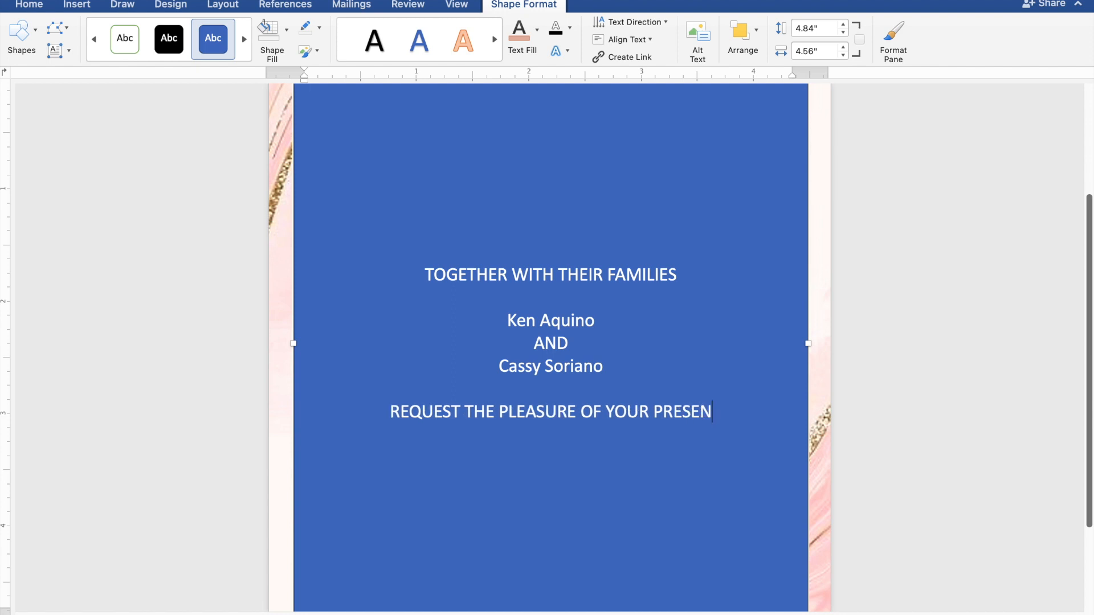
text(CE)
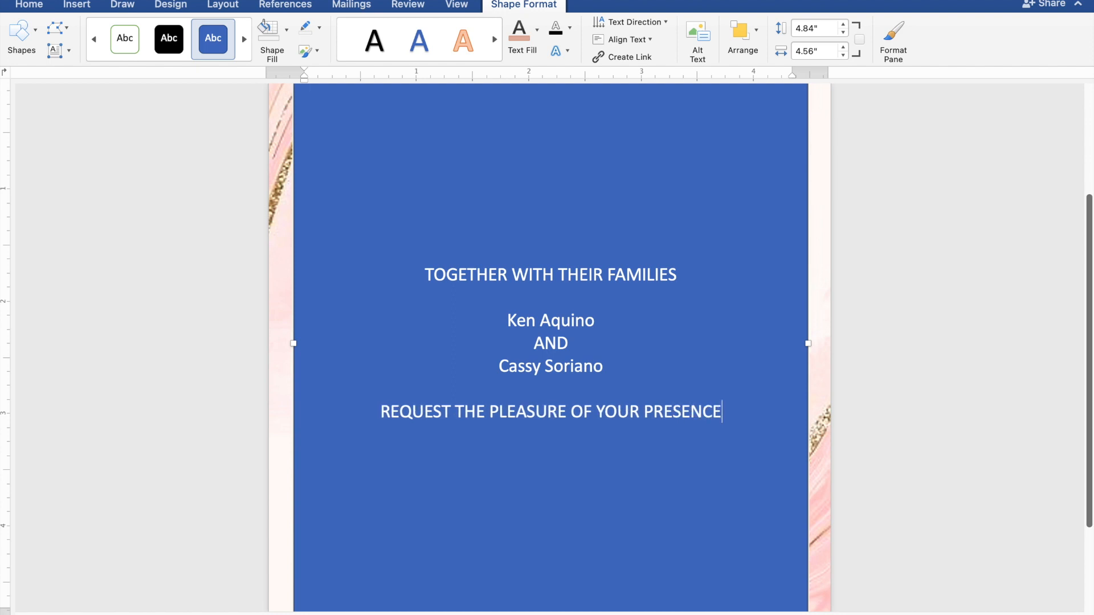
key(Return)
text(AS)
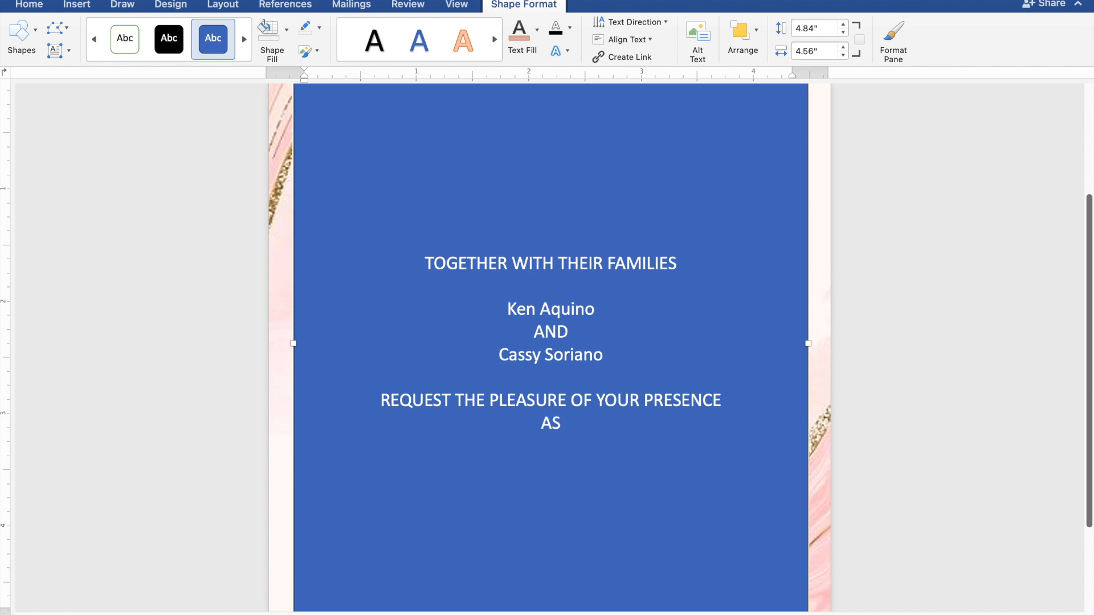
text( THEY JOYF)
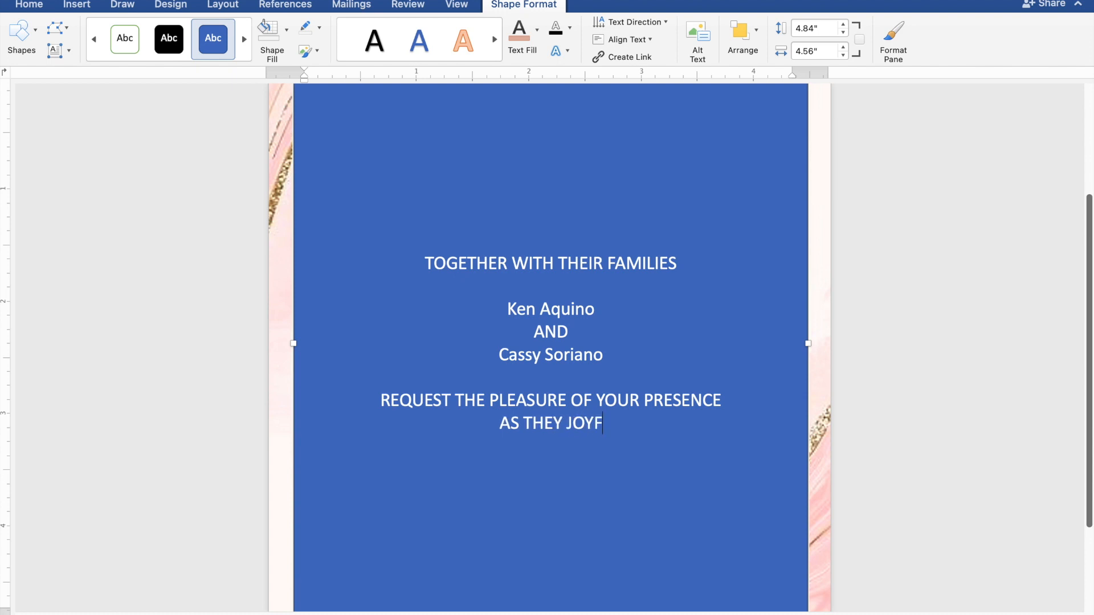
text(ULL)
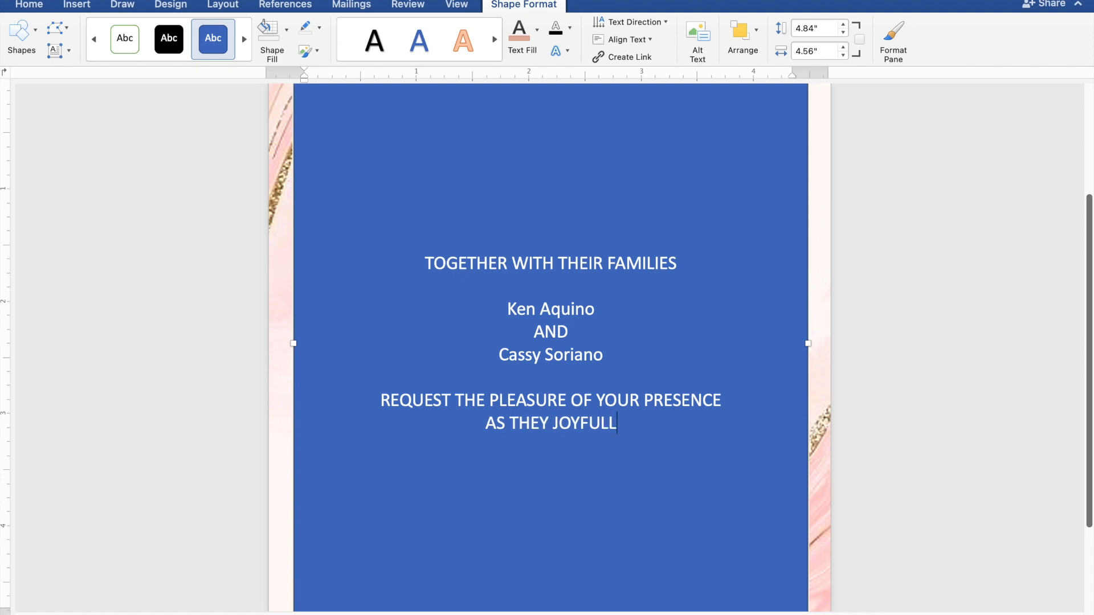
text(Y U)
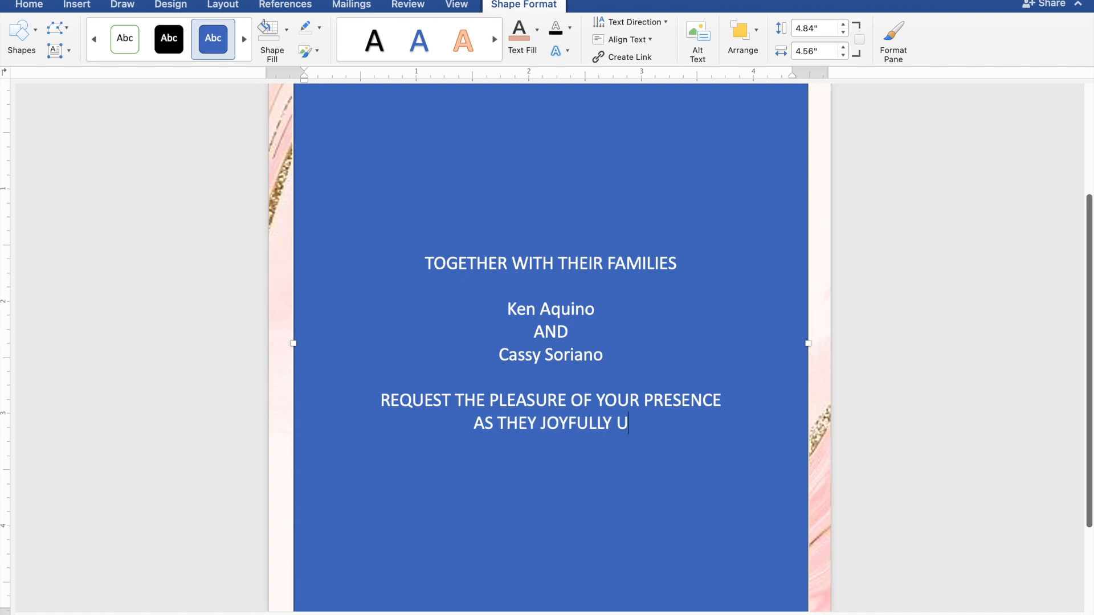
text(NIT)
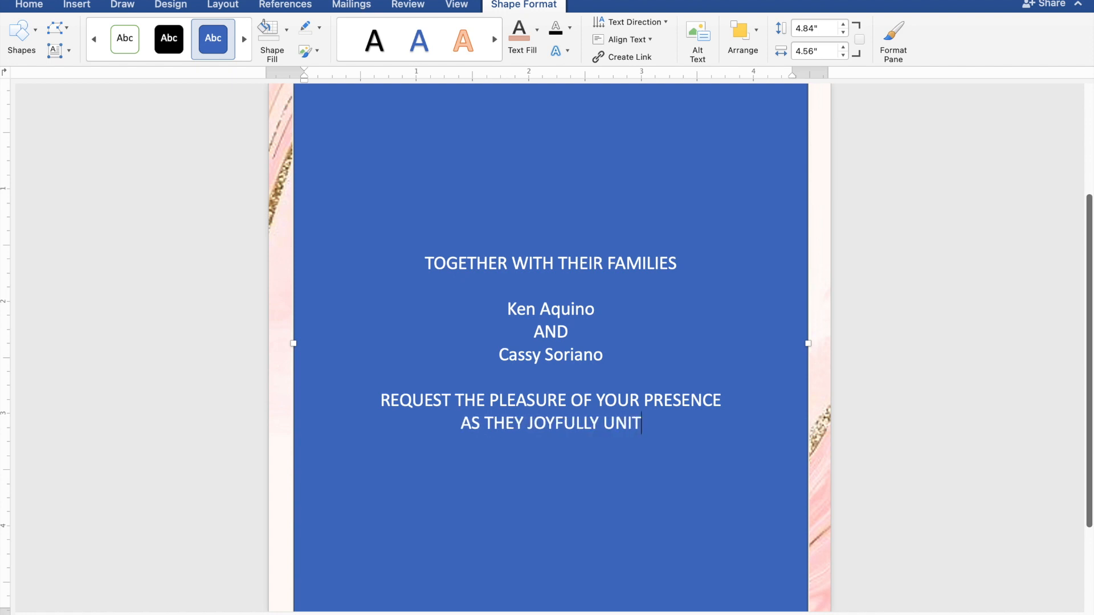
text(E I)
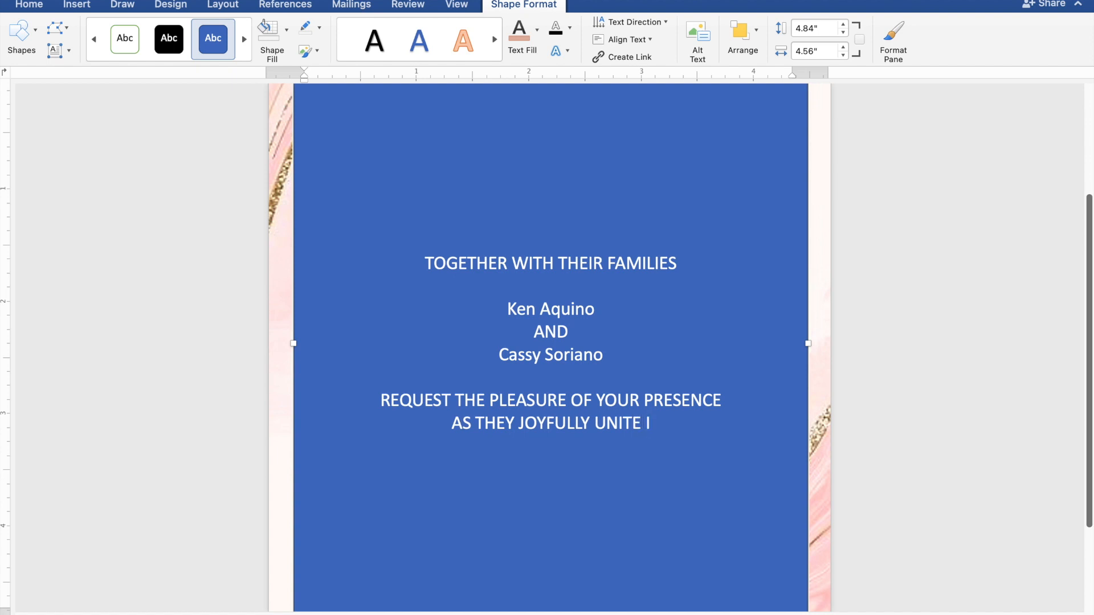
text(N MAR)
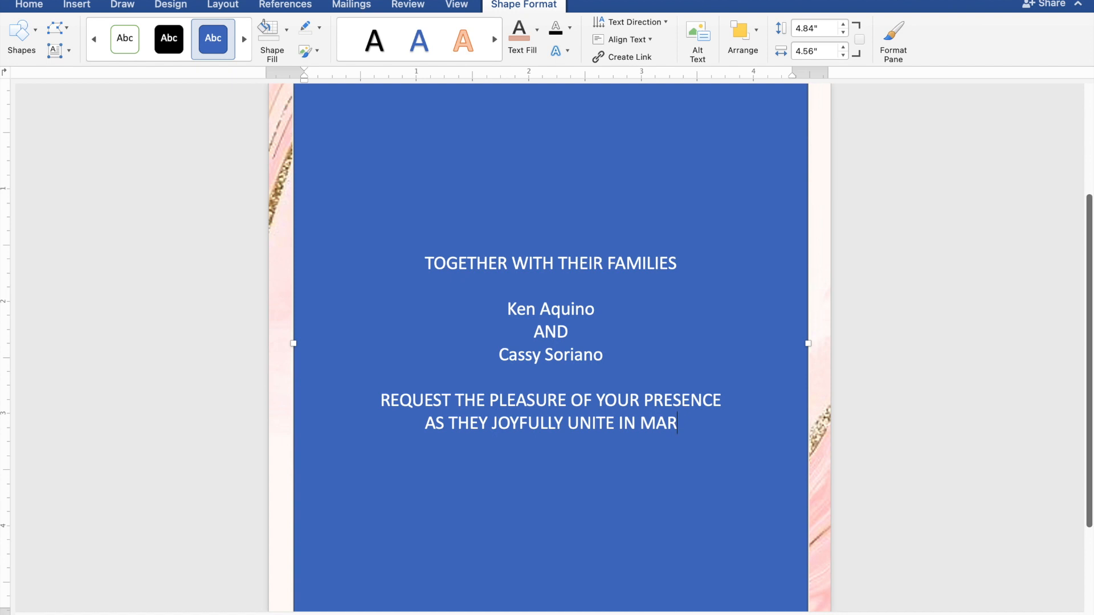
text(RIA)
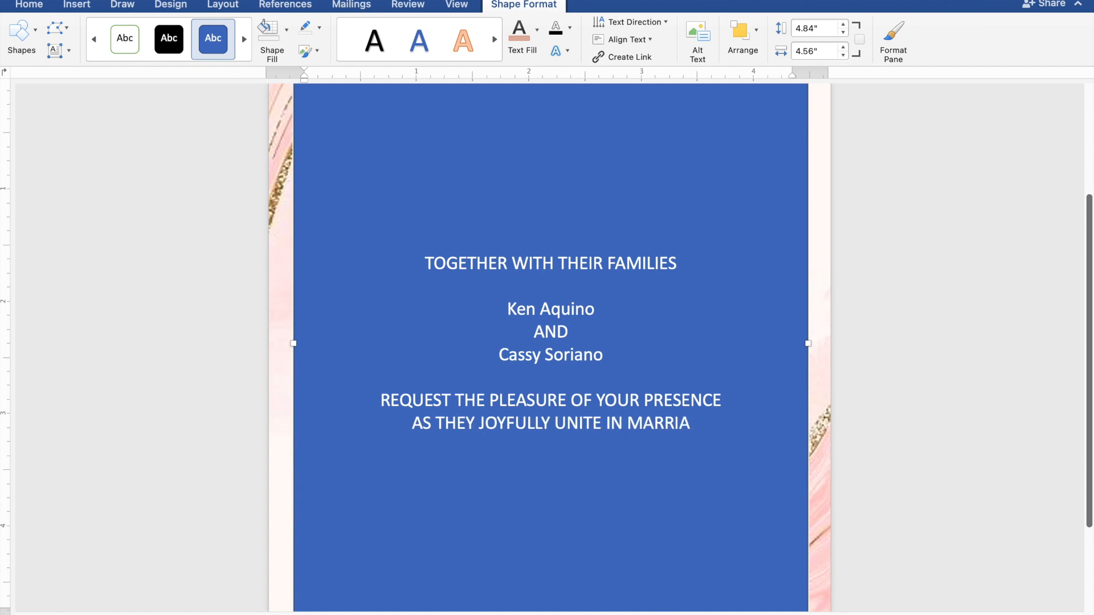
text(GE)
key(Return)
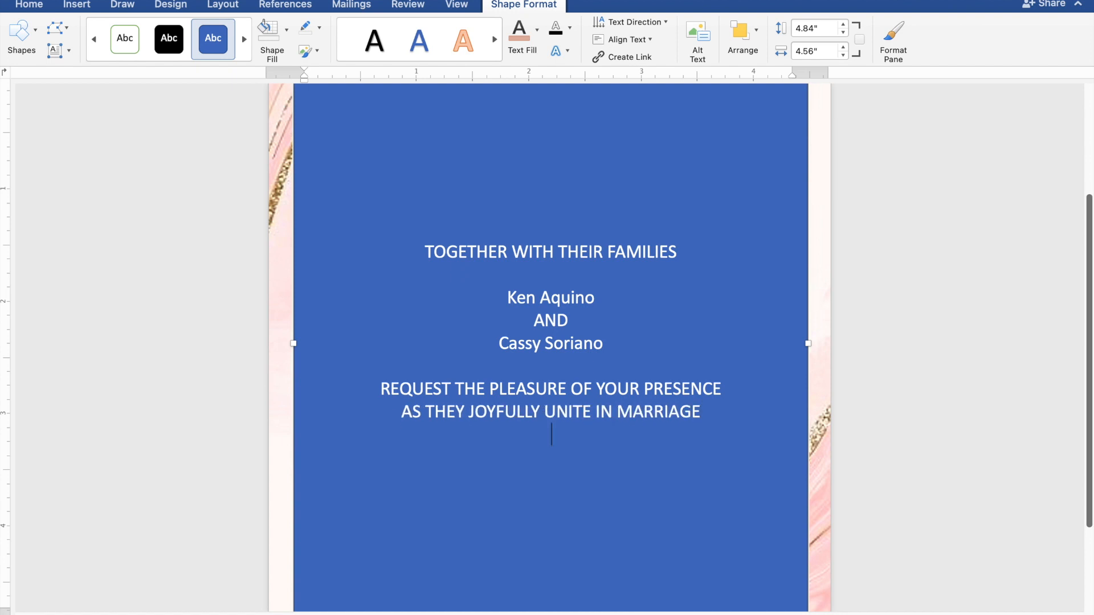
Add SUNDAY, MARCH 31, 2024 and 10:00 IN THE MORNING after a blank line
key(Return)
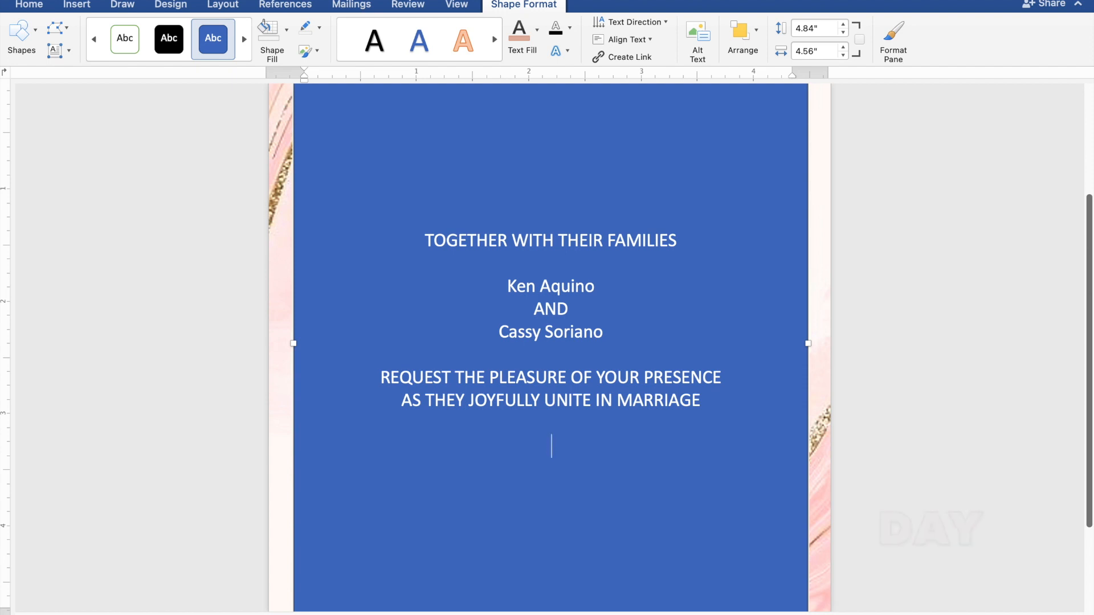
text(SU)
text(N)
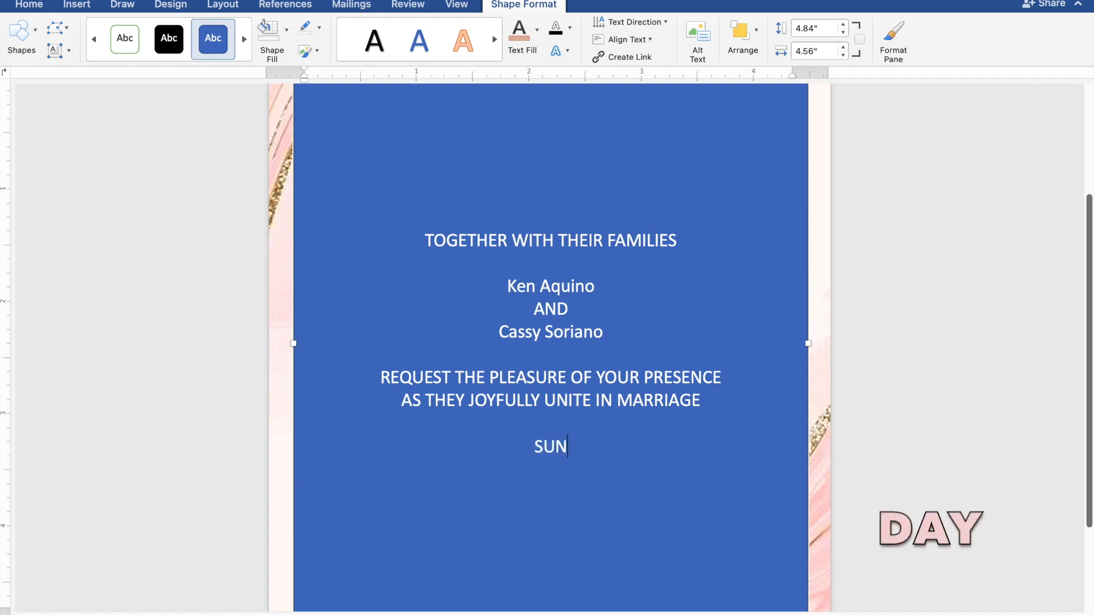
text(DAY)
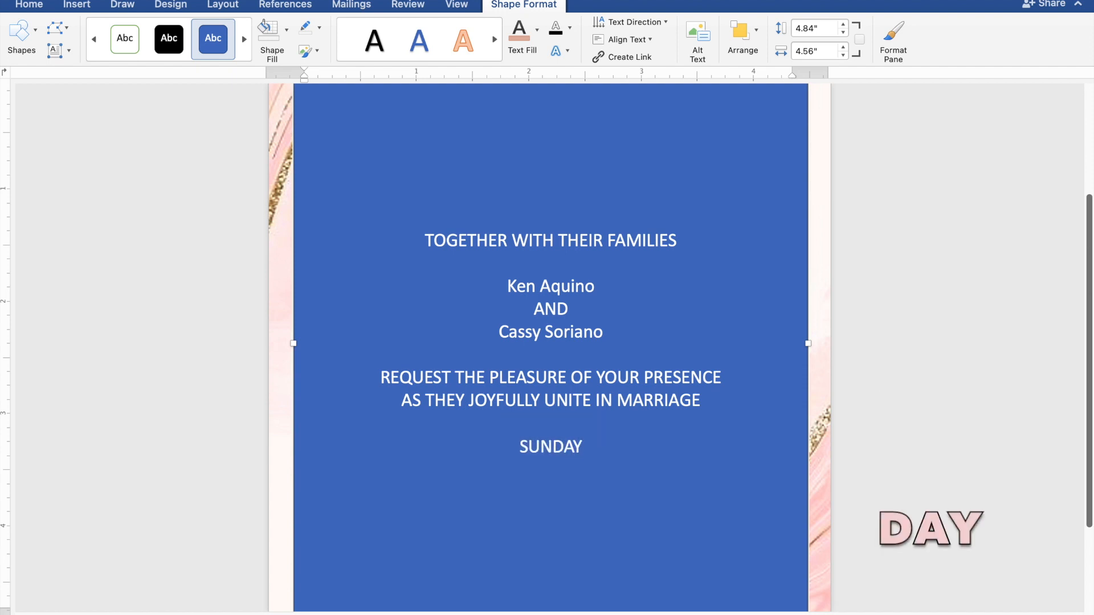
key(Return)
text(M)
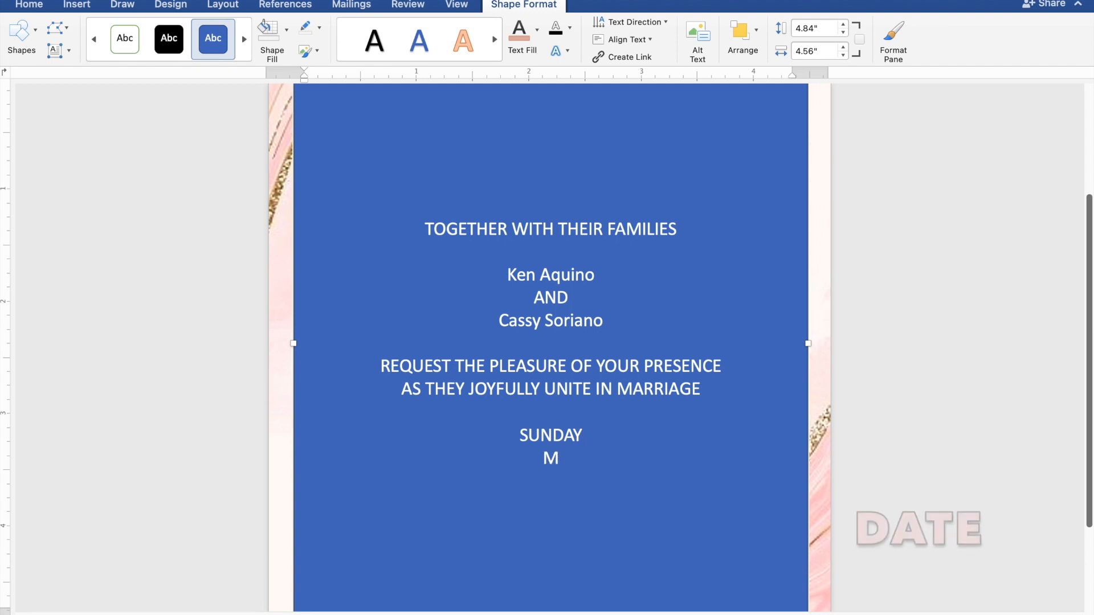
text(ARC)
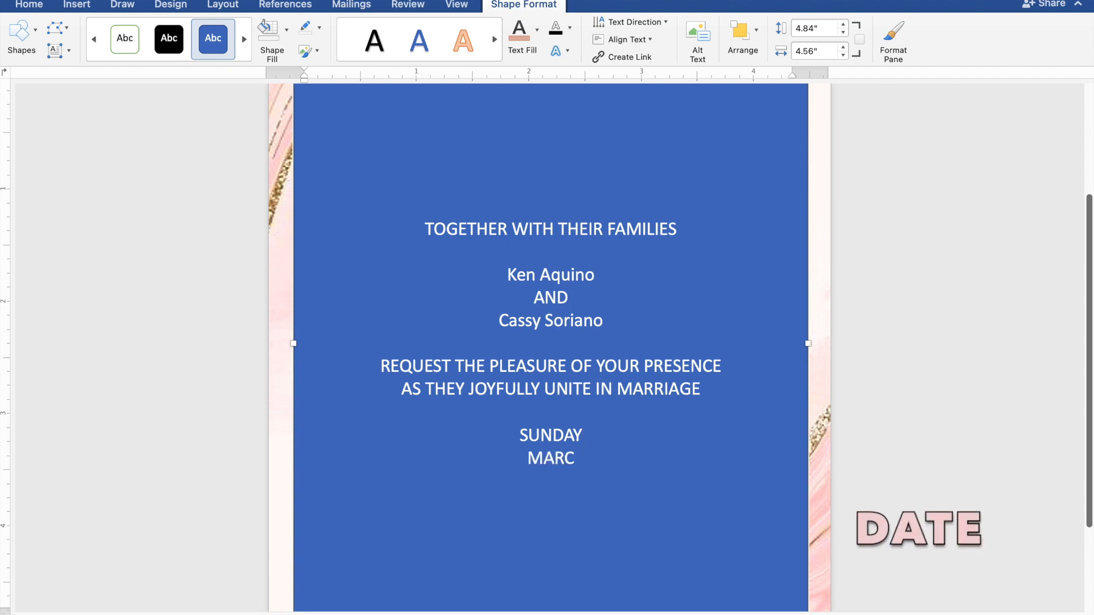
text(H 3)
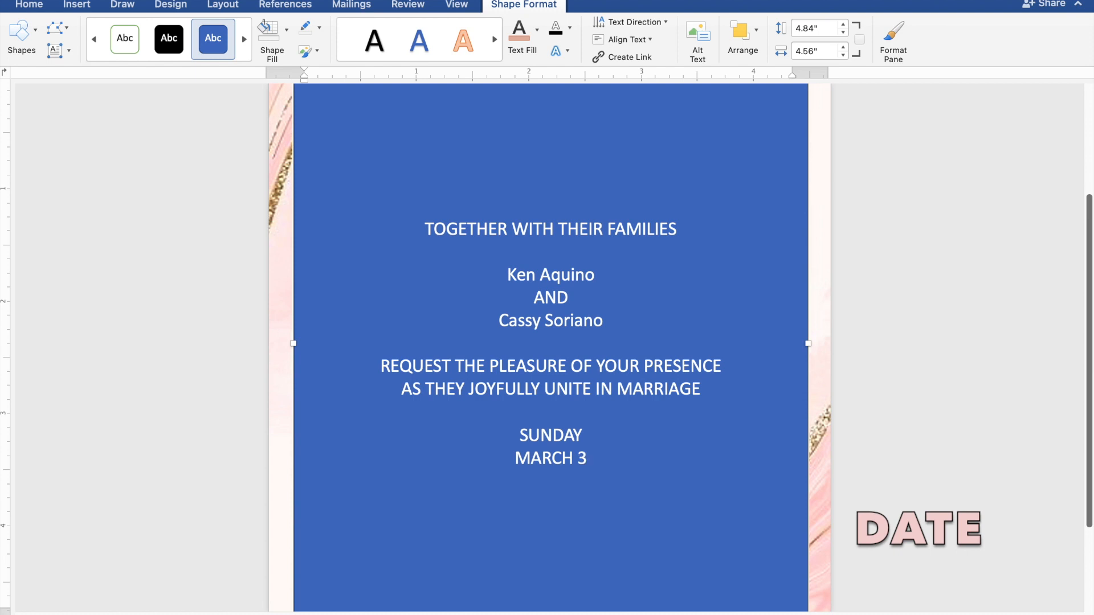
text(1,)
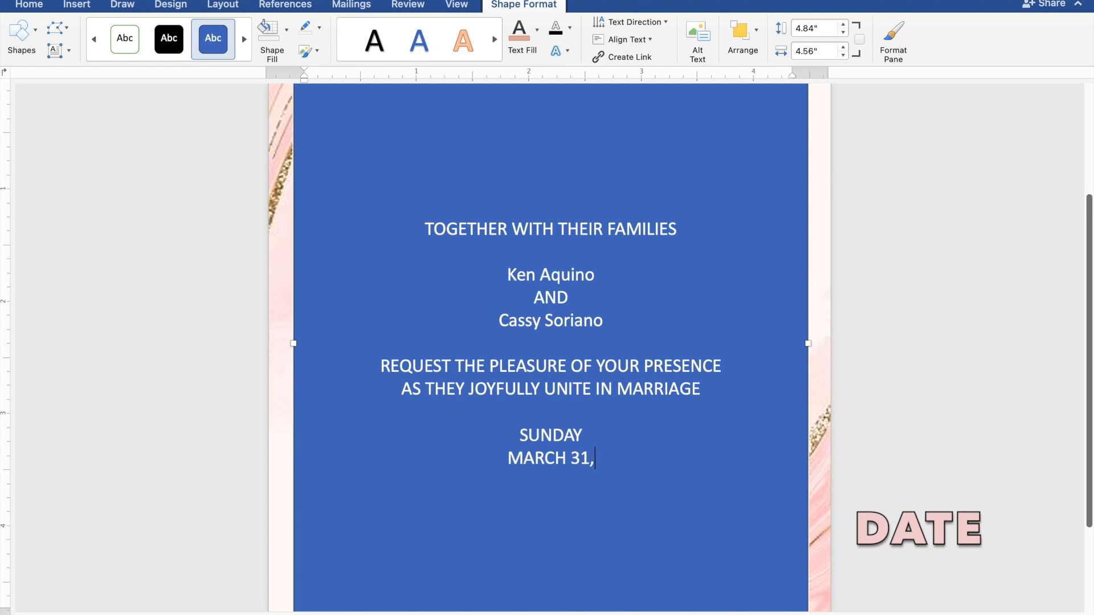
text( 2024)
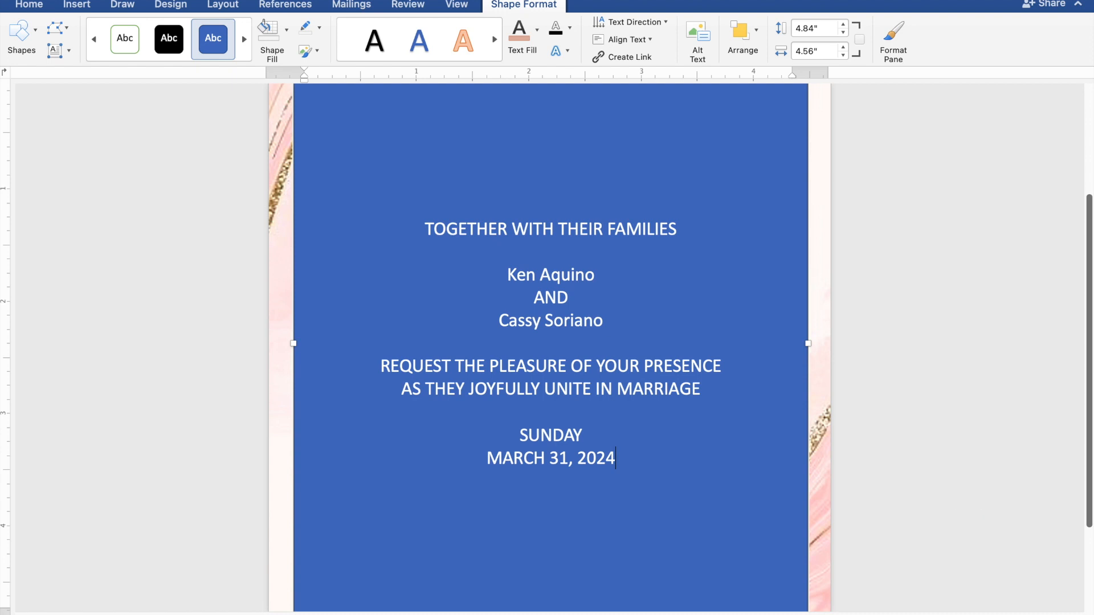
key(Return)
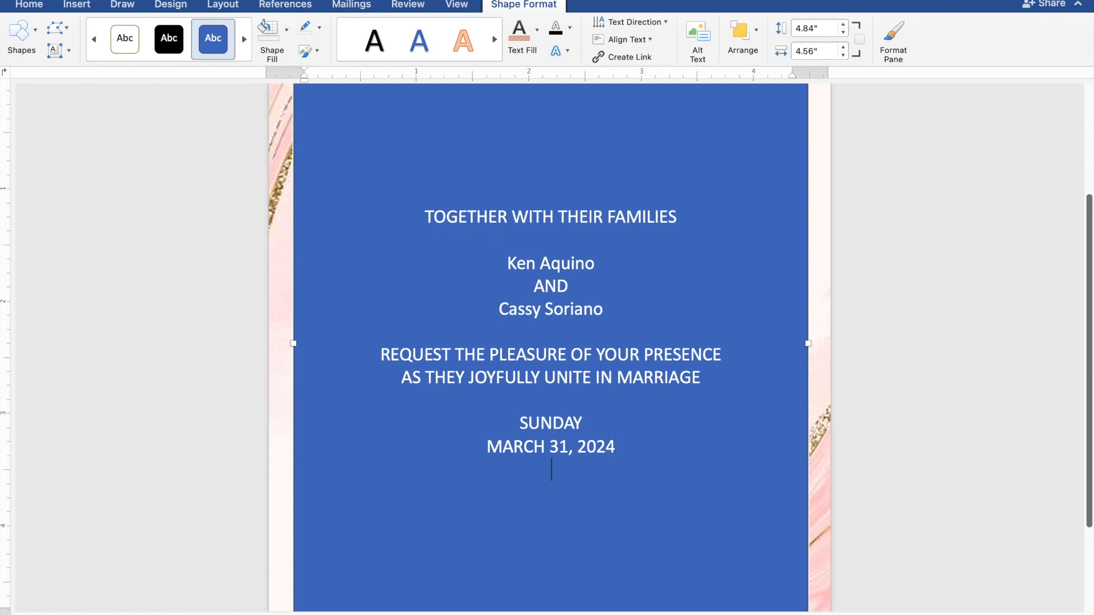
text(10)
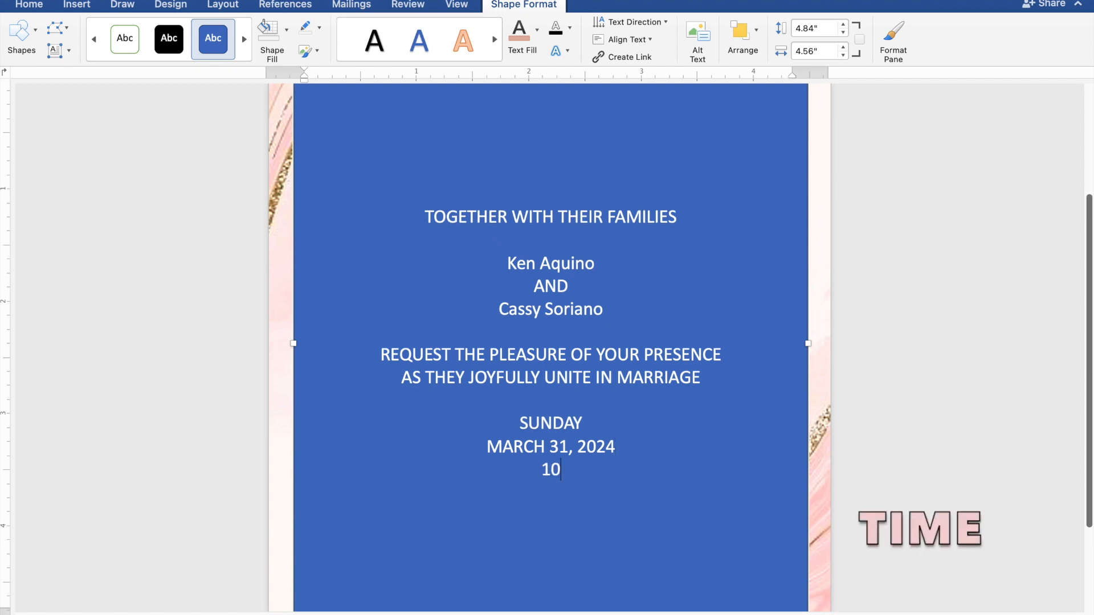
text(:00 IN T)
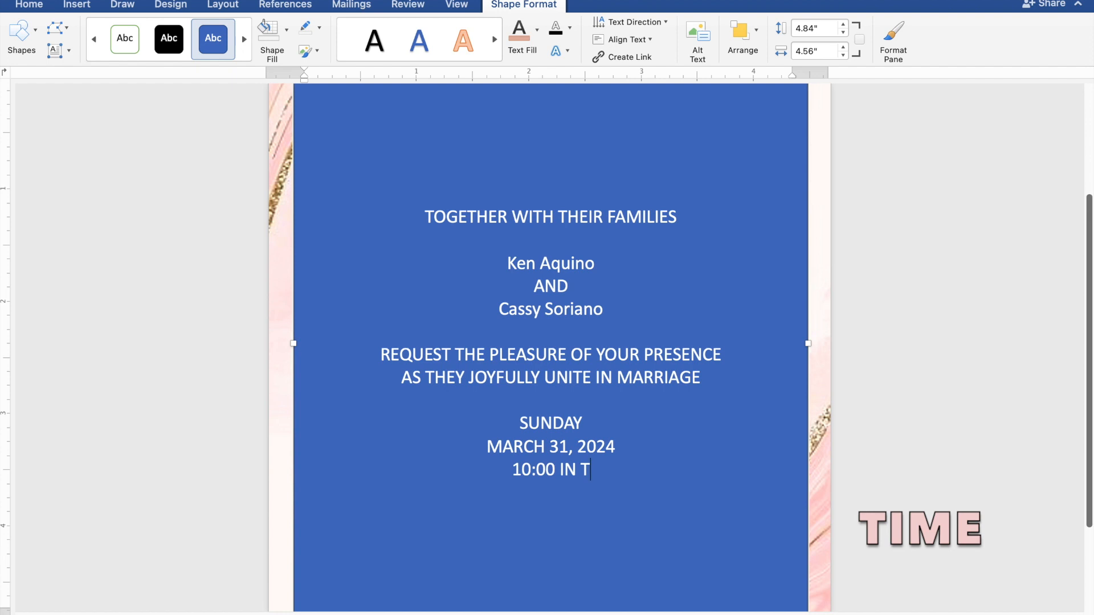
text(HE)
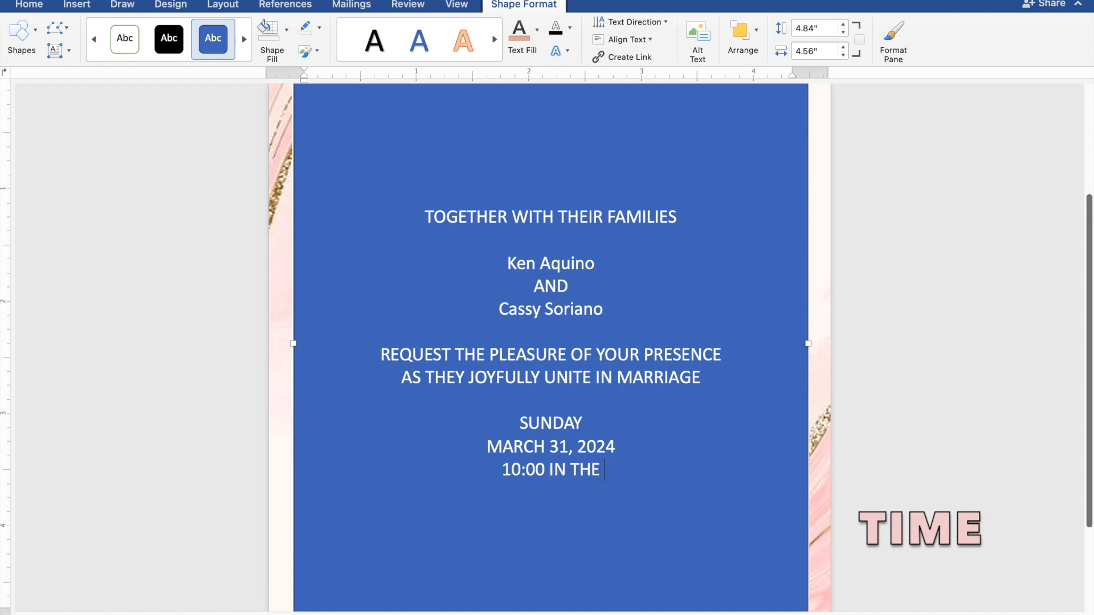
text( MORNING)
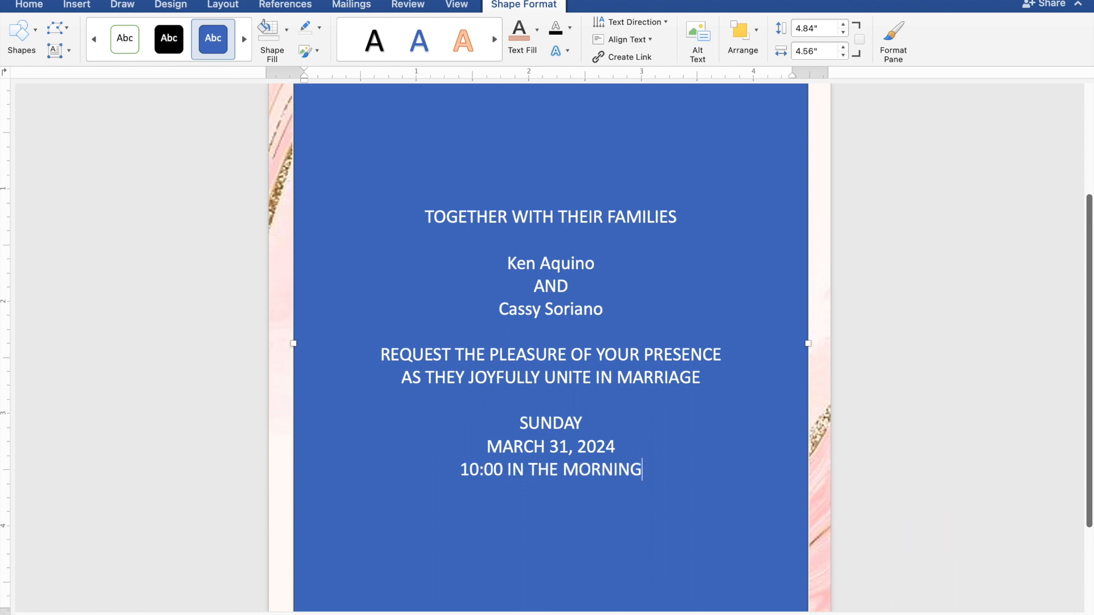
key(Return)
Type ST. THOMAS AQUINAS PARISH CHURCH, MANGALDAN, PANGASINAN and 'Reception to follow', then select the wording
text(S)
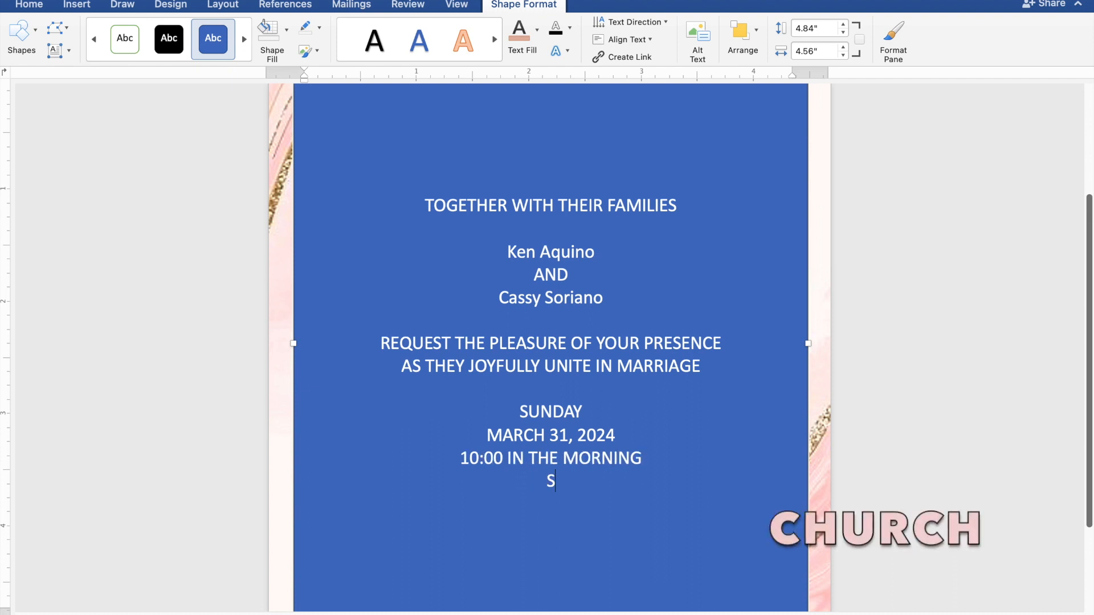
text(T. THOMAS)
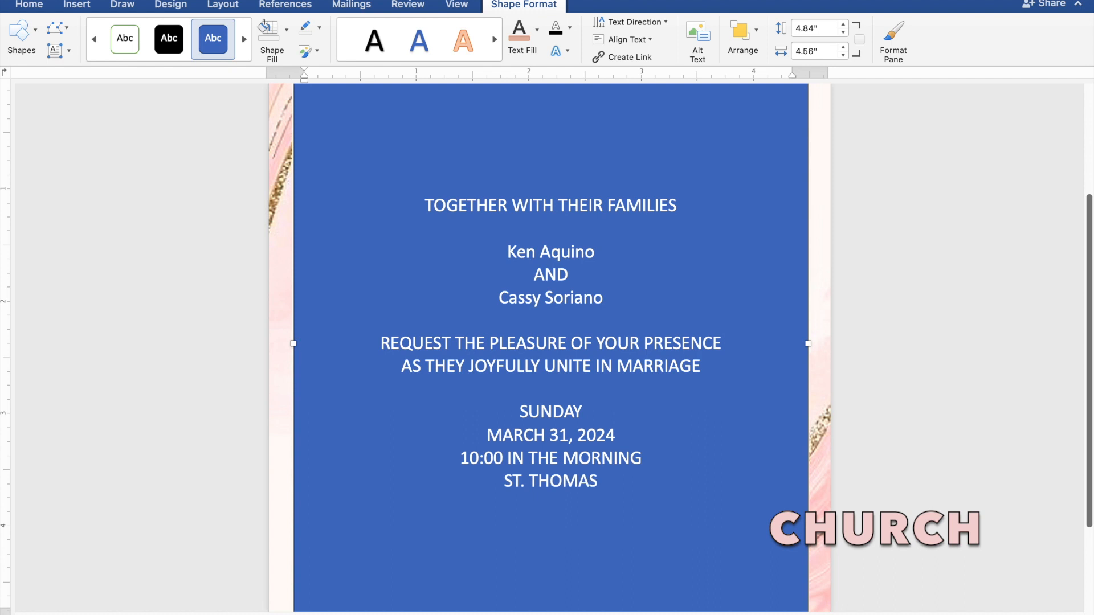
text( A)
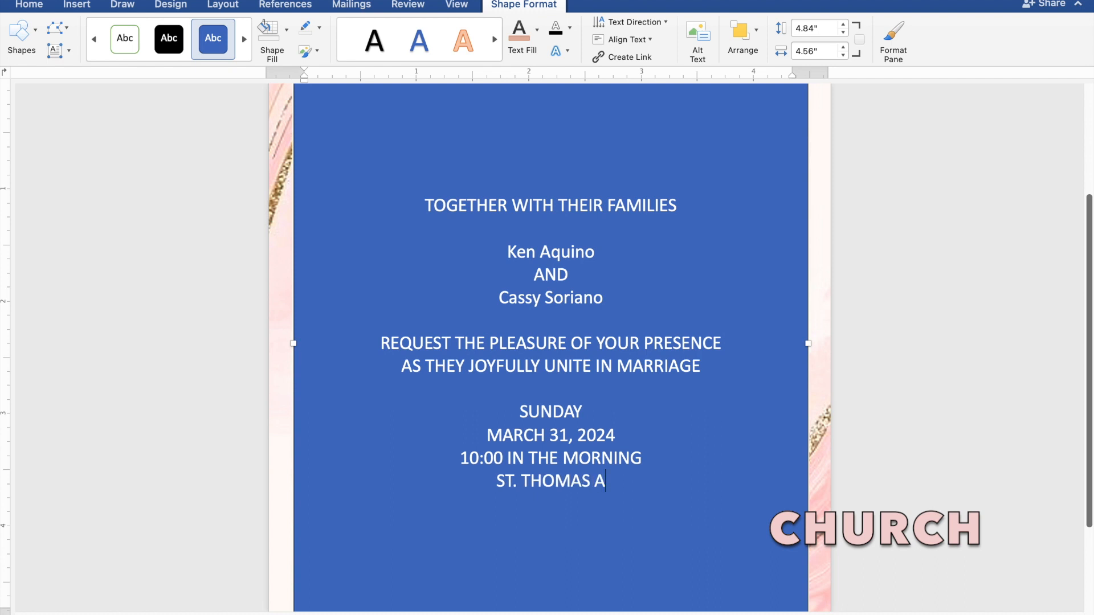
text(QUI)
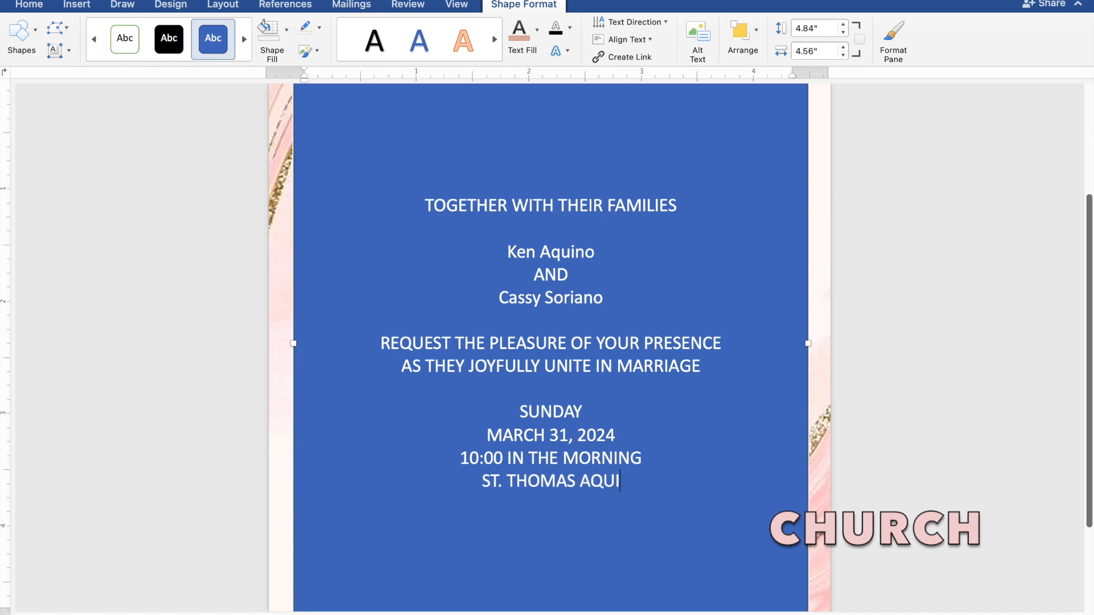
text(NAS)
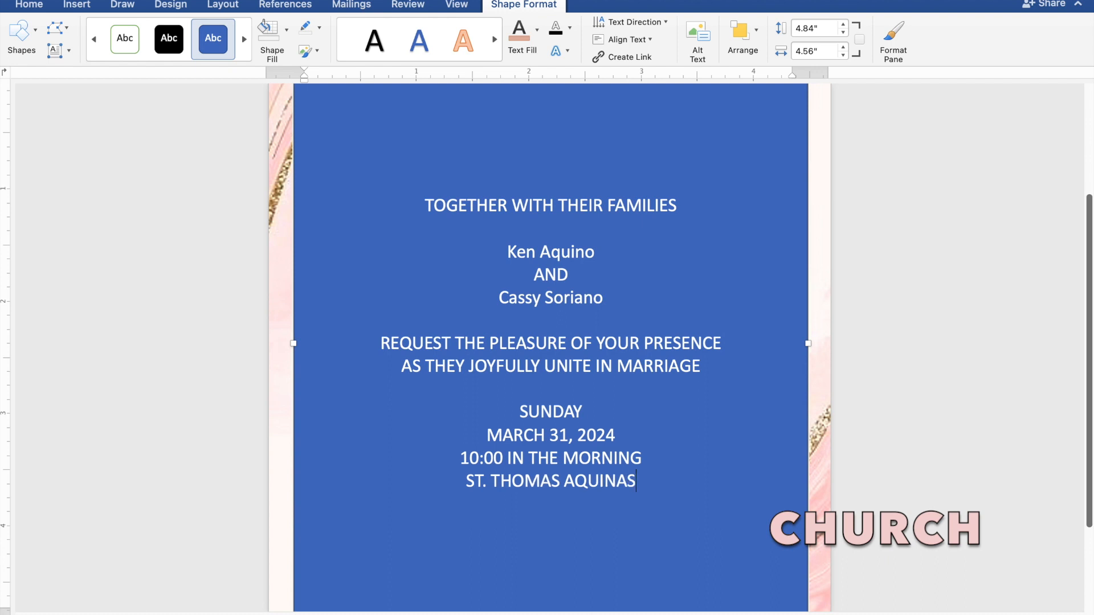
text( PARI)
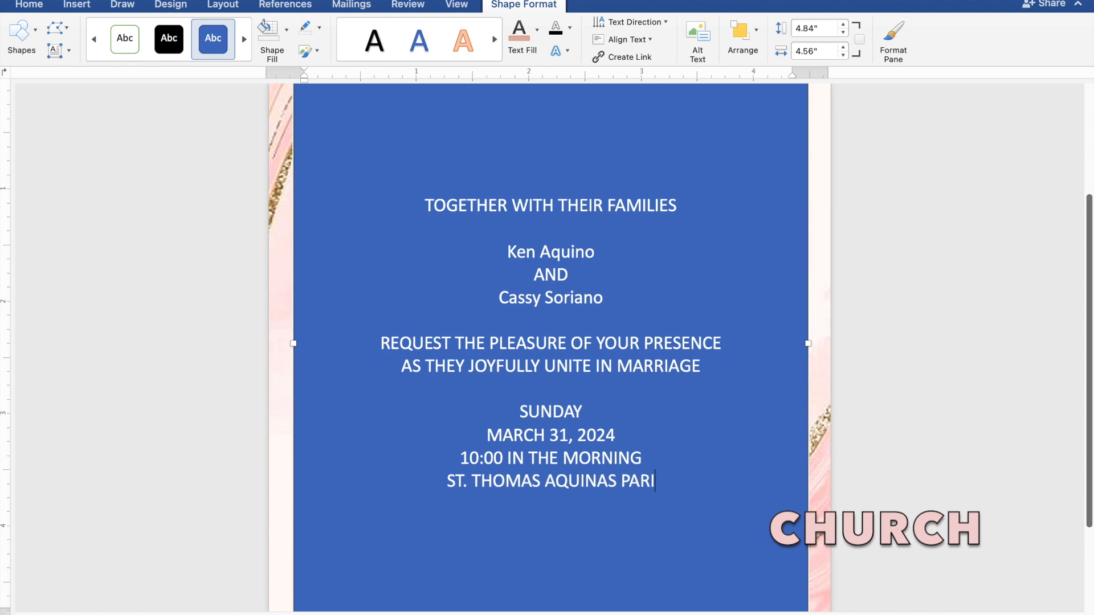
text(SH)
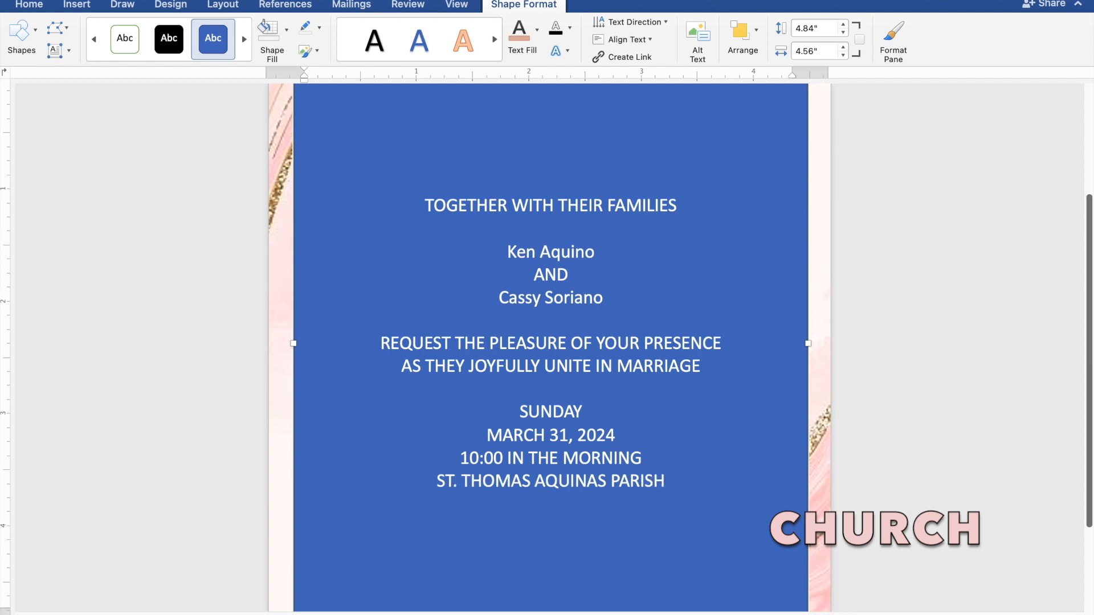
text( CHU)
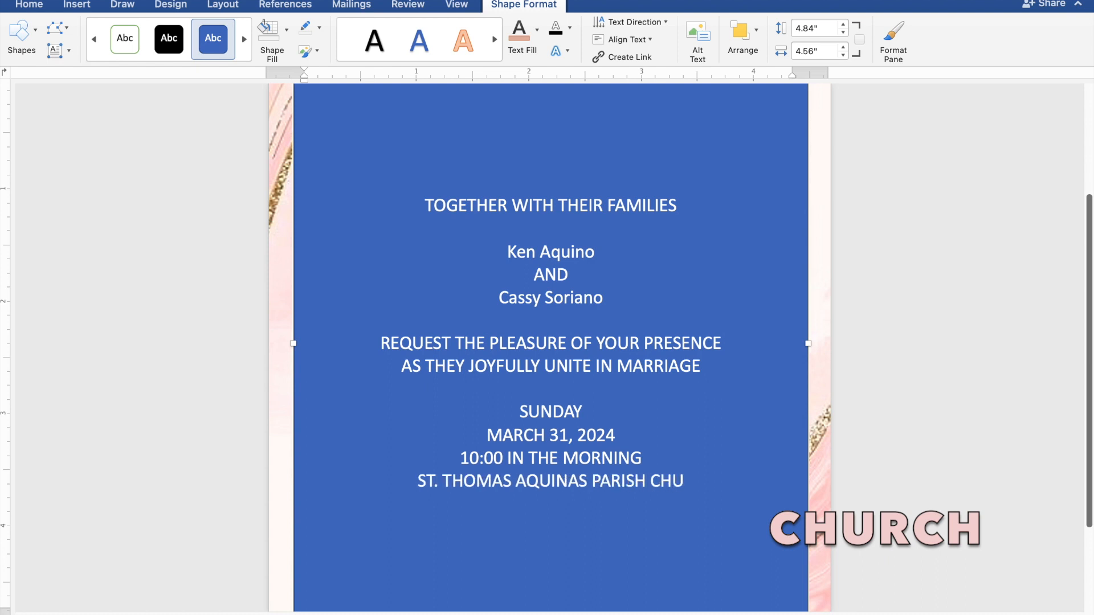
text(RC)
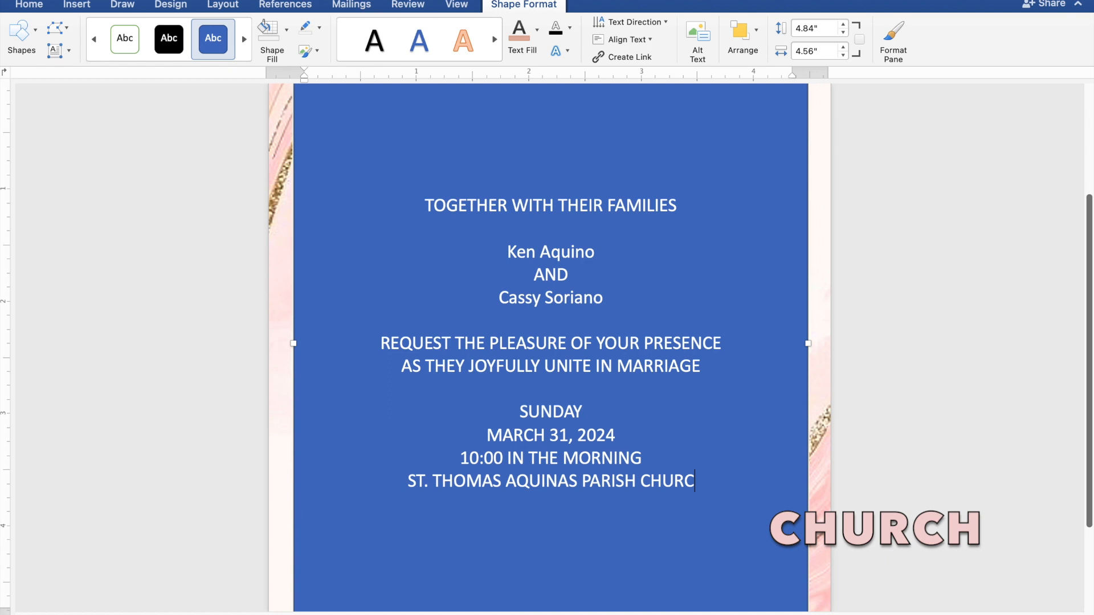
text(H)
key(Return)
text(MANG)
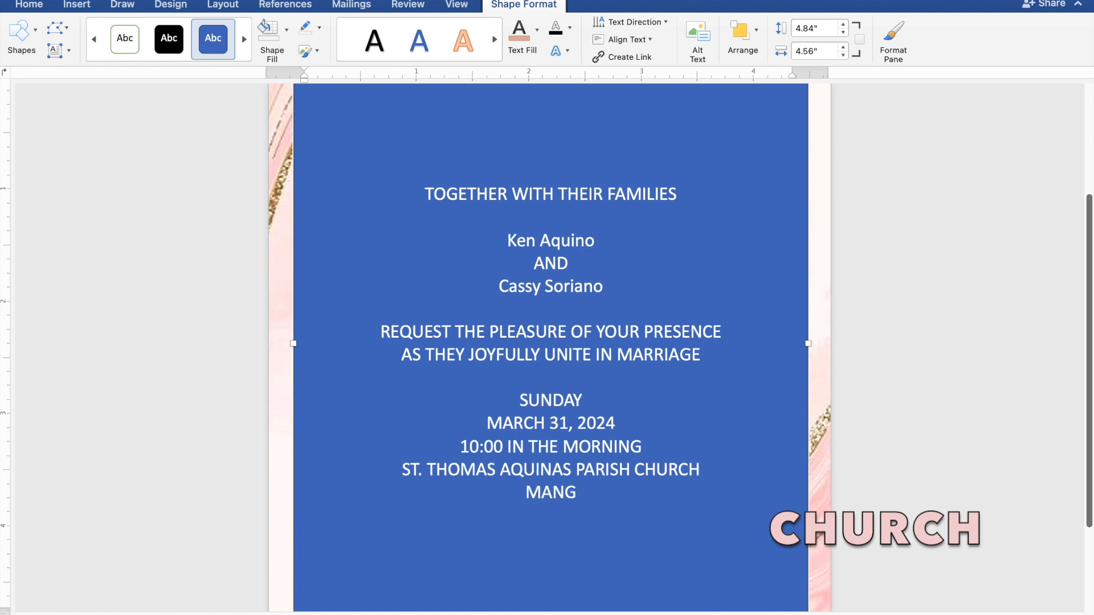
text(ALDAN, P)
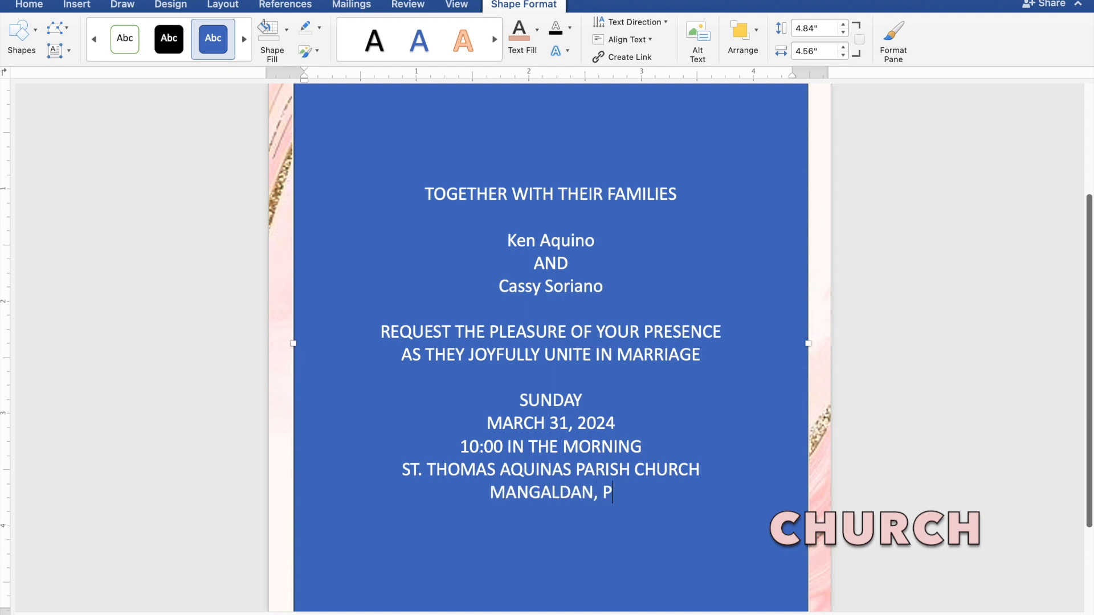
text(ANG)
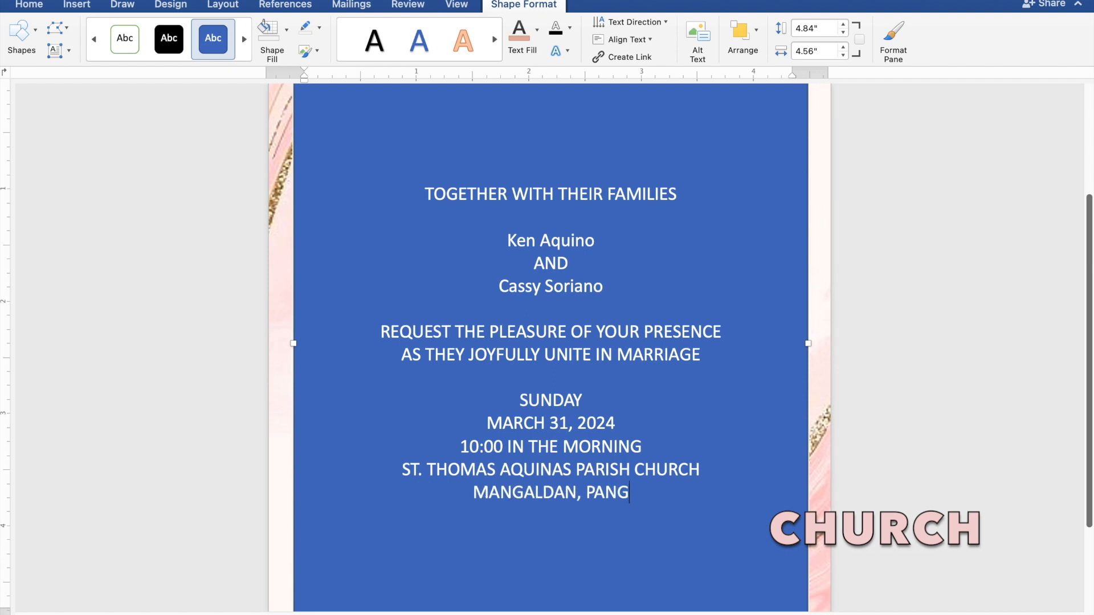
text(ASI)
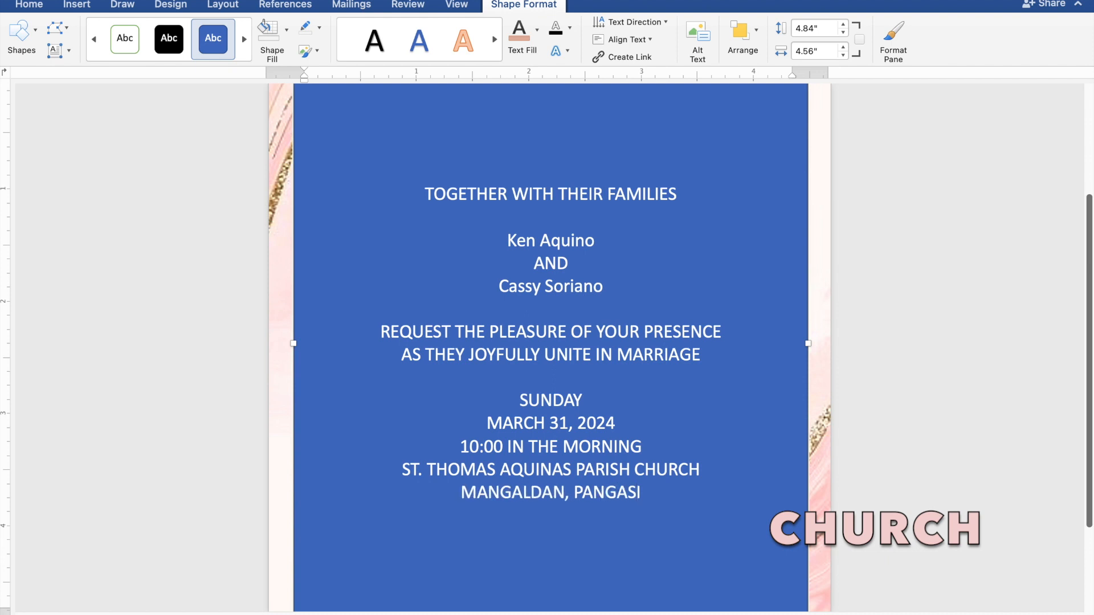
text(NAN)
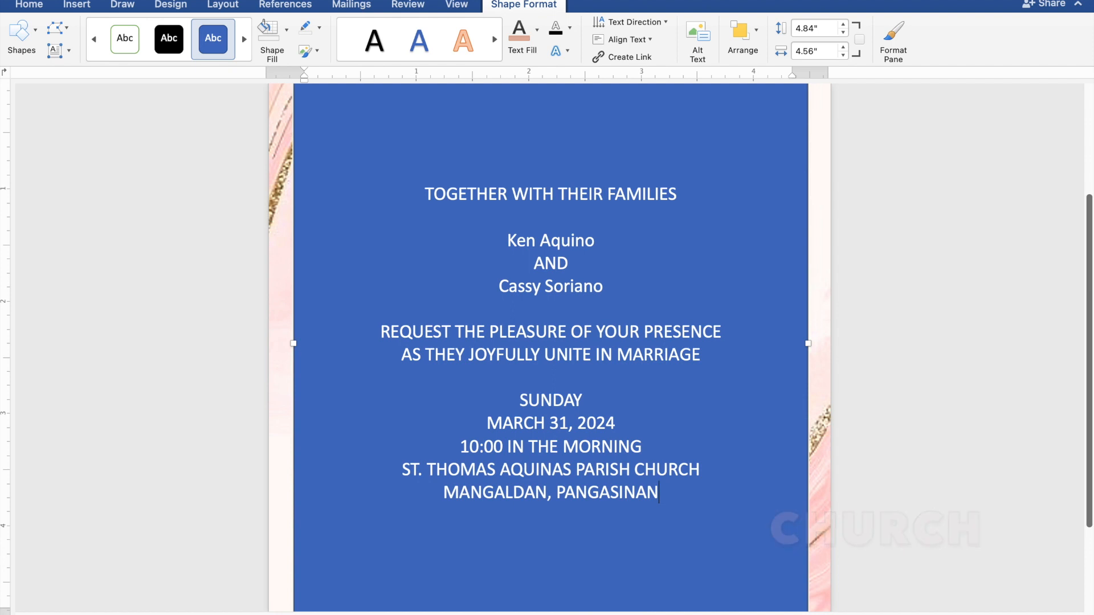
key(Return)
key(Return)
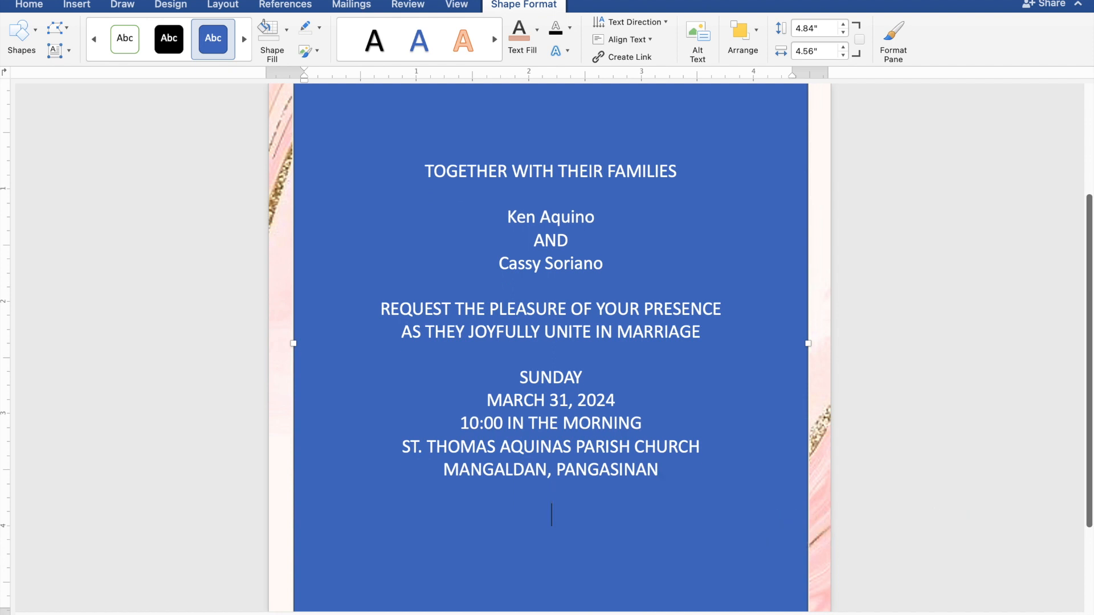
text(Reception t)
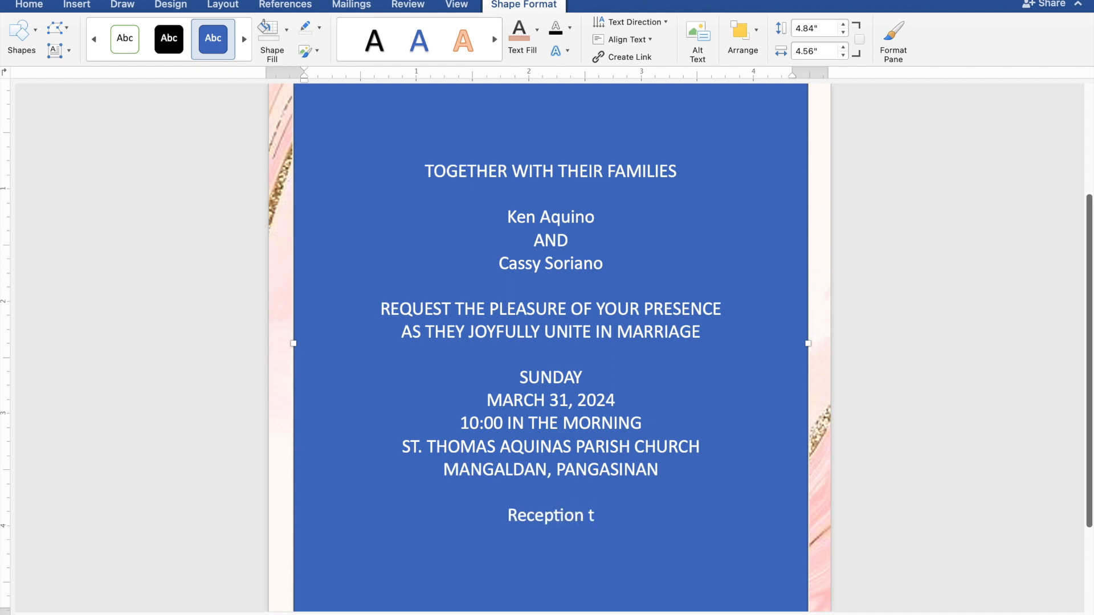
text(o follow)
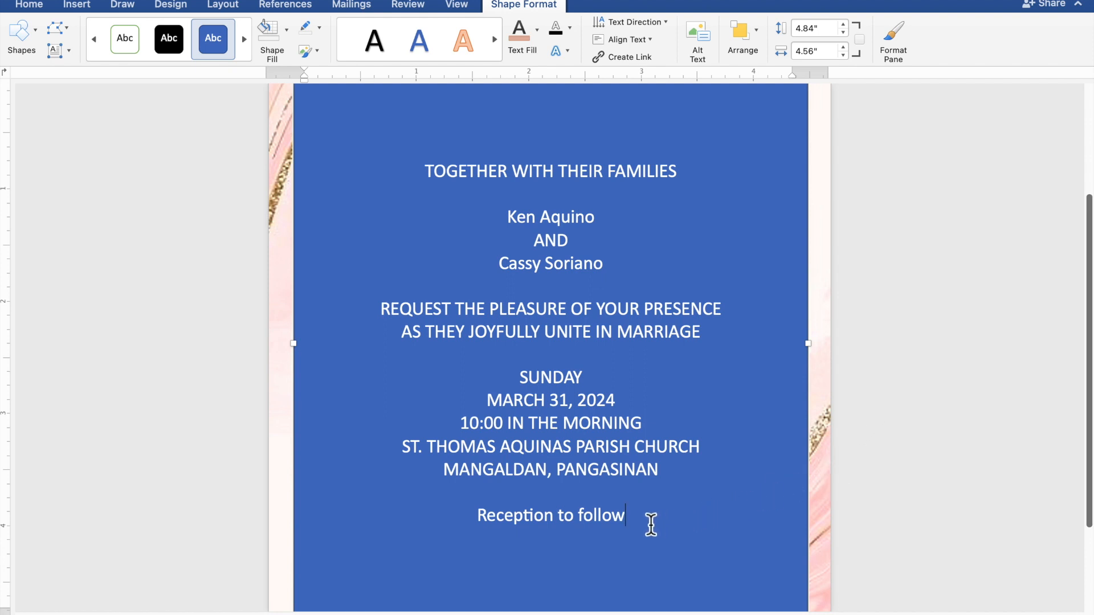
drag(617, 523, 424, 177)
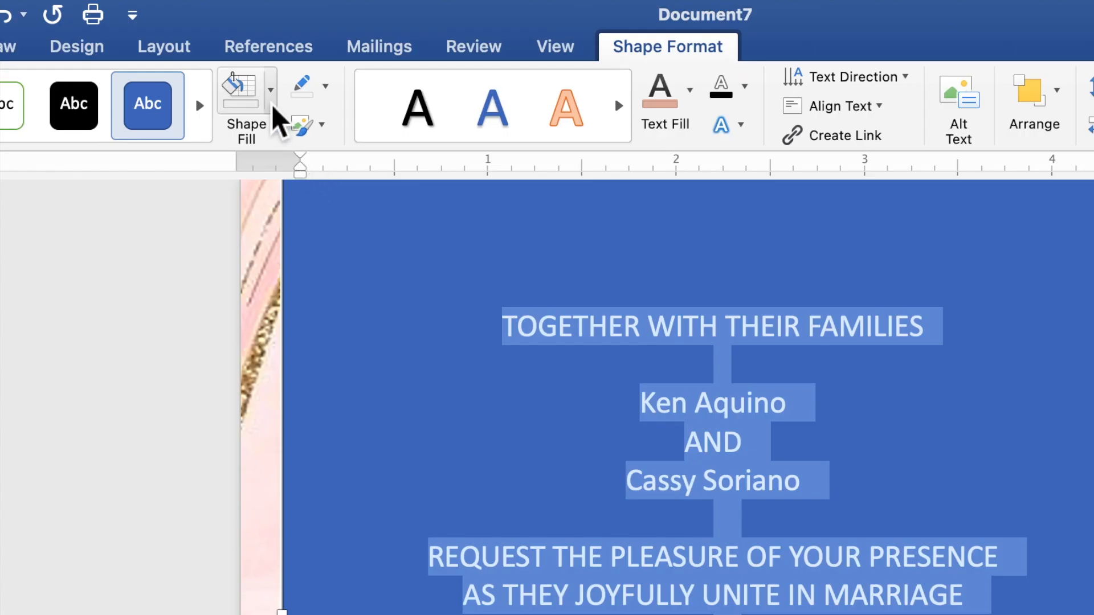
Give the text box no fill and no outline, and colour the text dusty rose
click(273, 109)
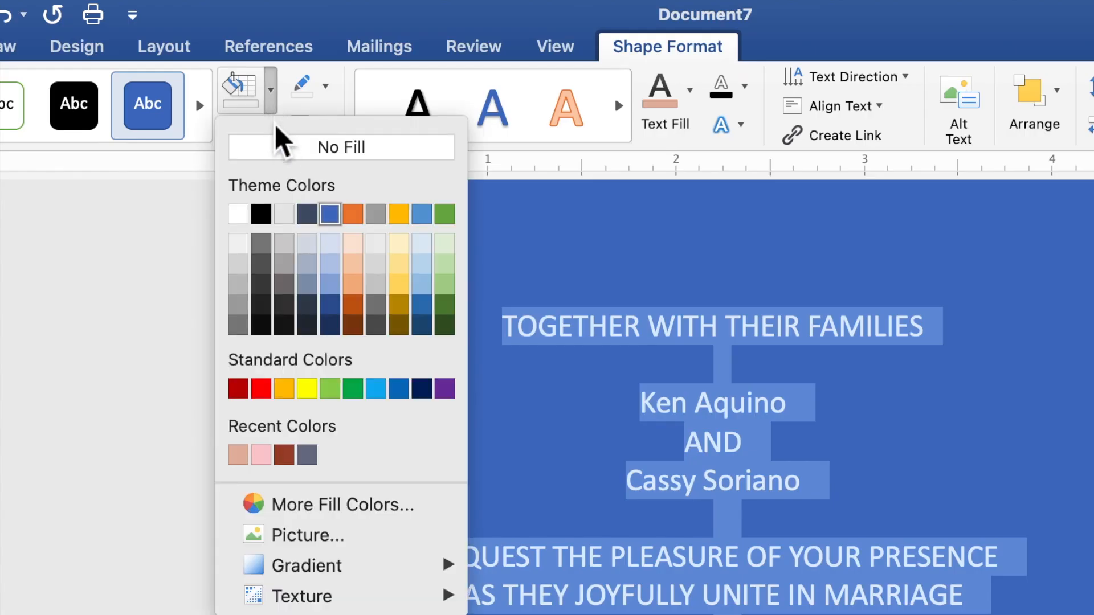
click(282, 162)
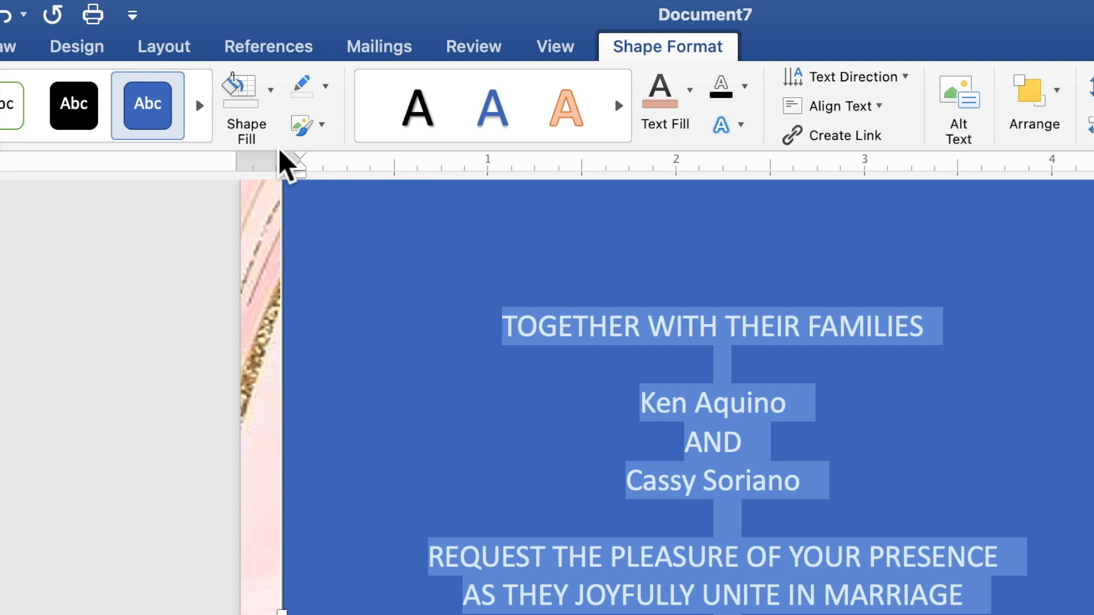
click(326, 87)
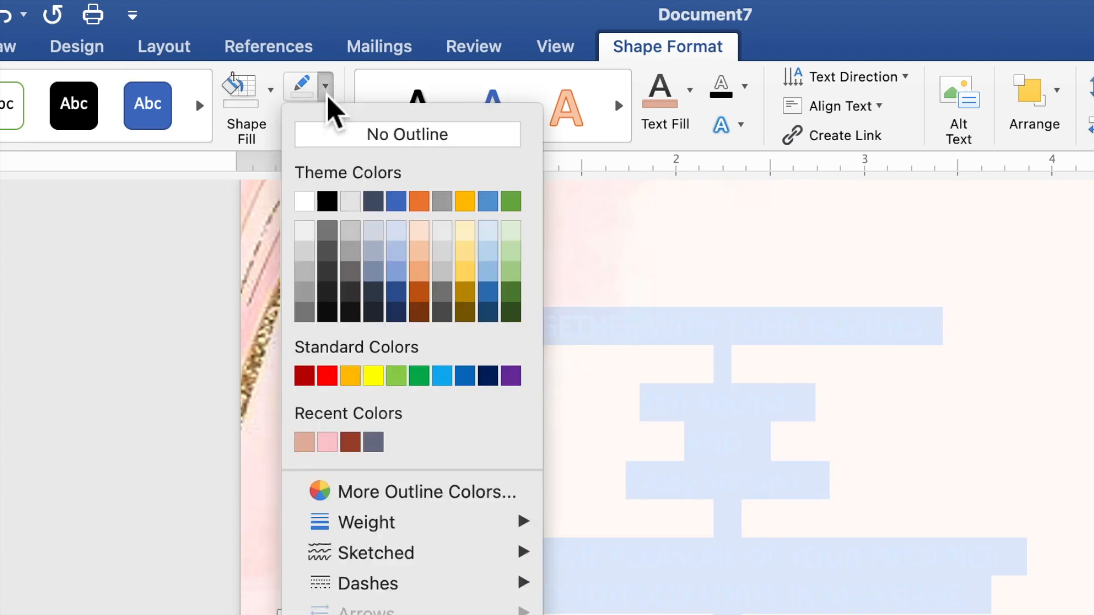
click(341, 142)
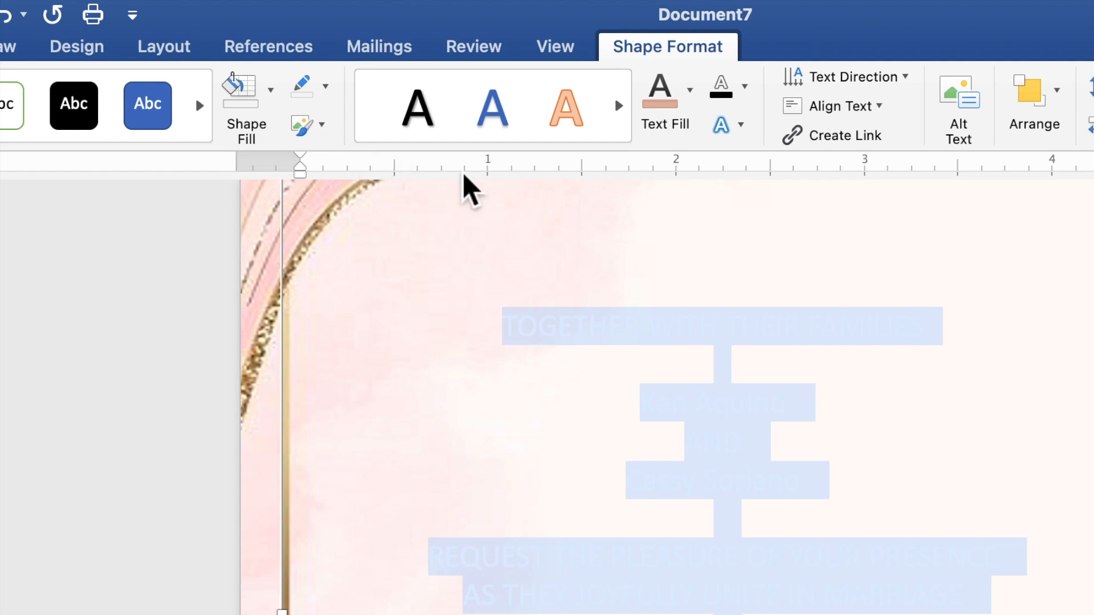
click(692, 103)
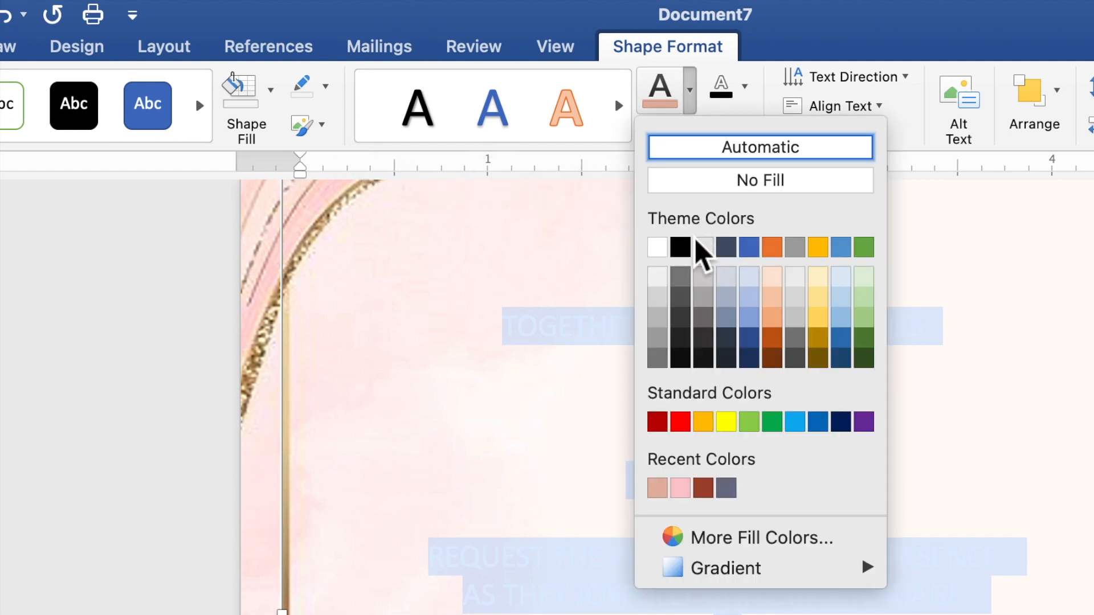
click(661, 493)
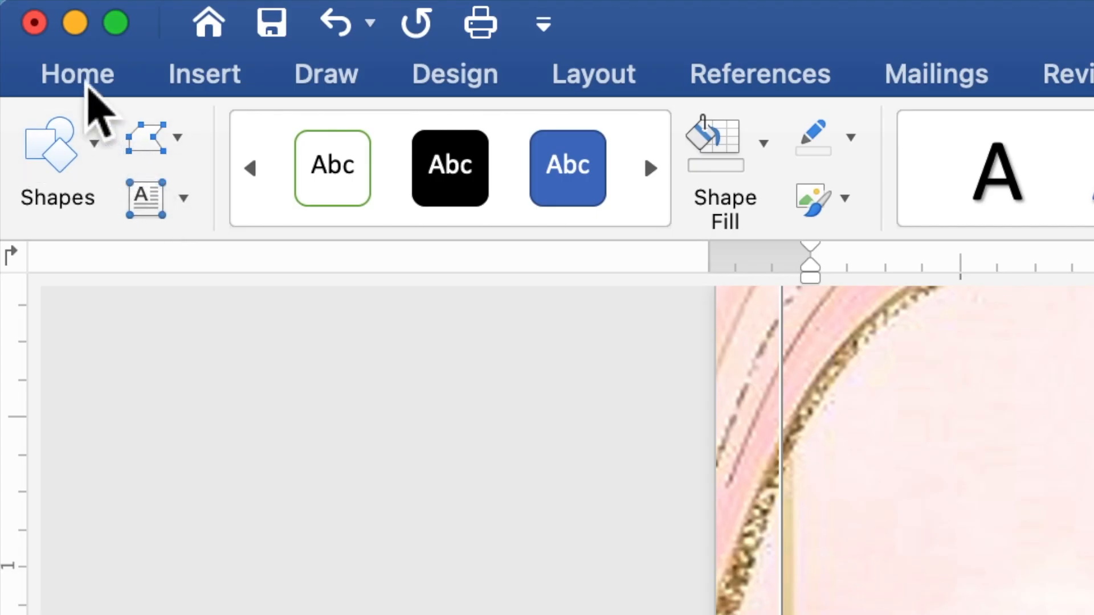
Format the selected invitation text as Times New Roman, 10 pt
click(88, 85)
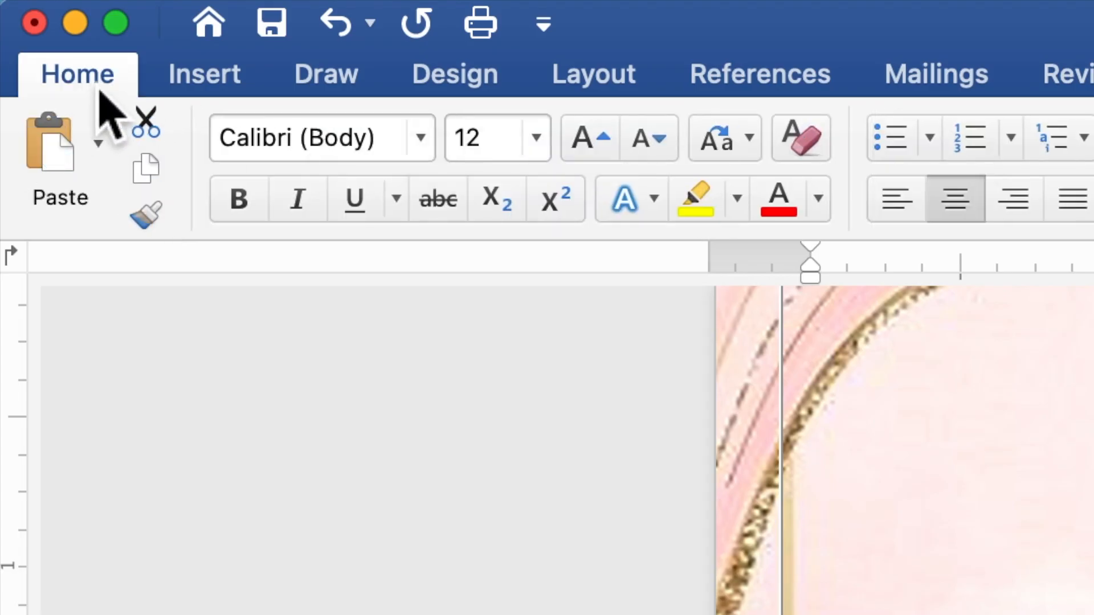
click(424, 159)
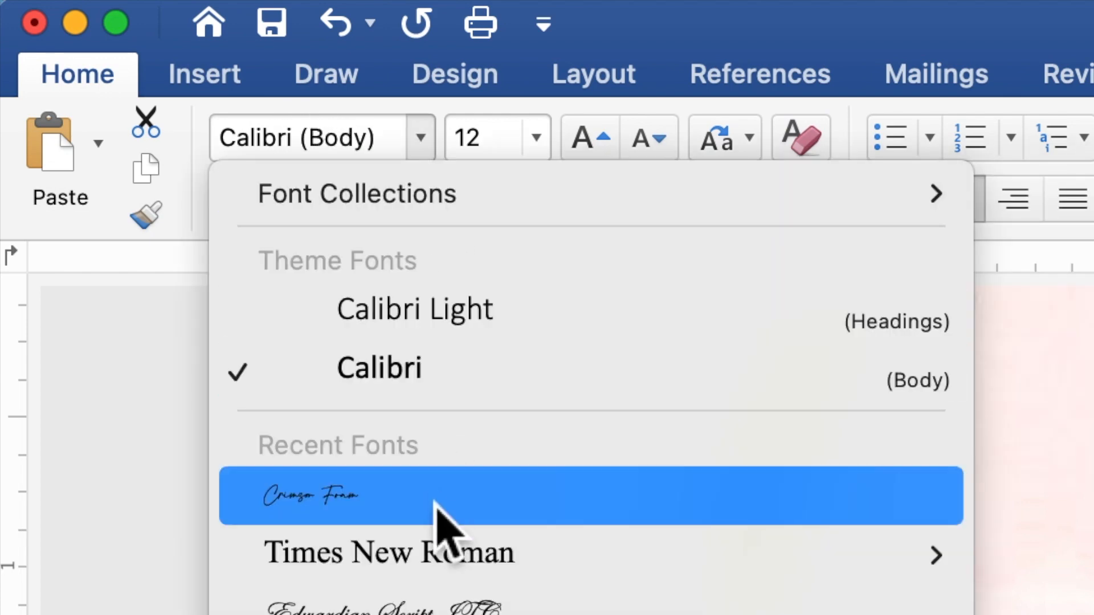
mouse_move(439, 555)
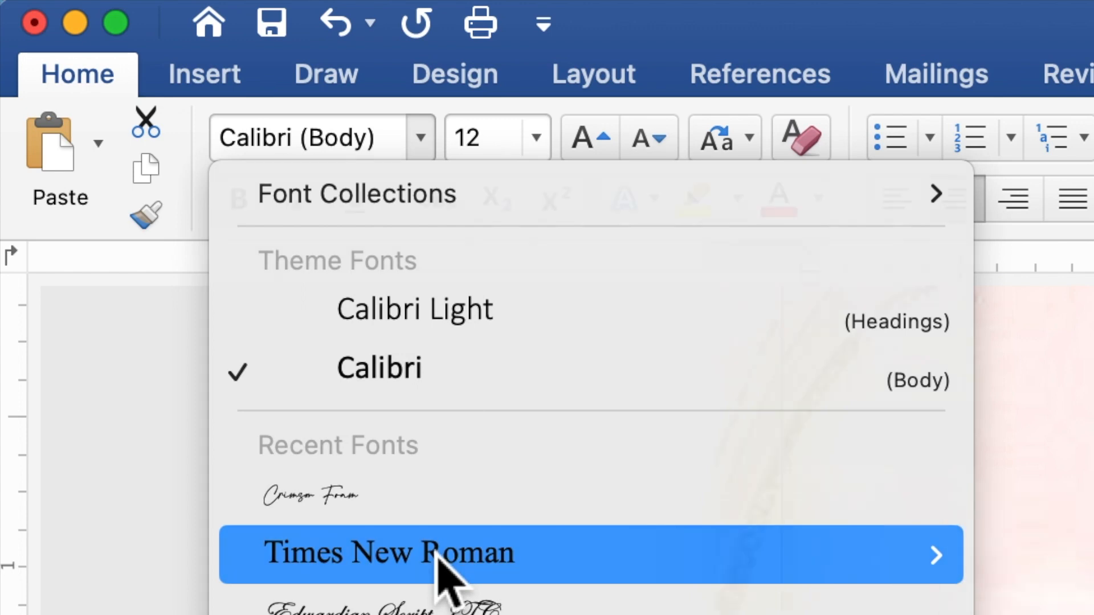
click(437, 557)
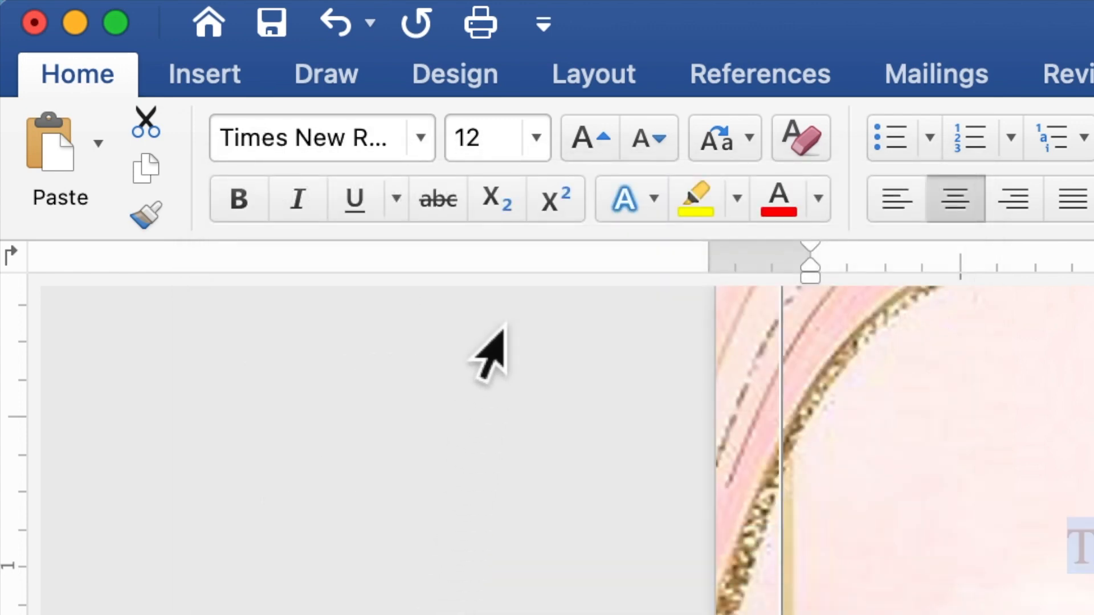
drag(499, 149, 459, 146)
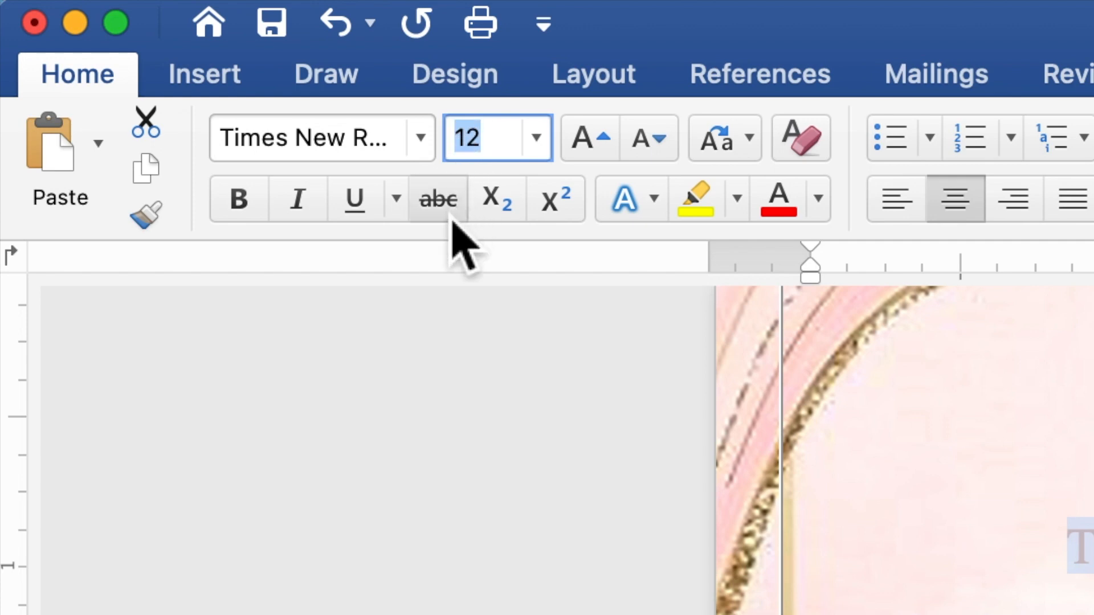
text(10)
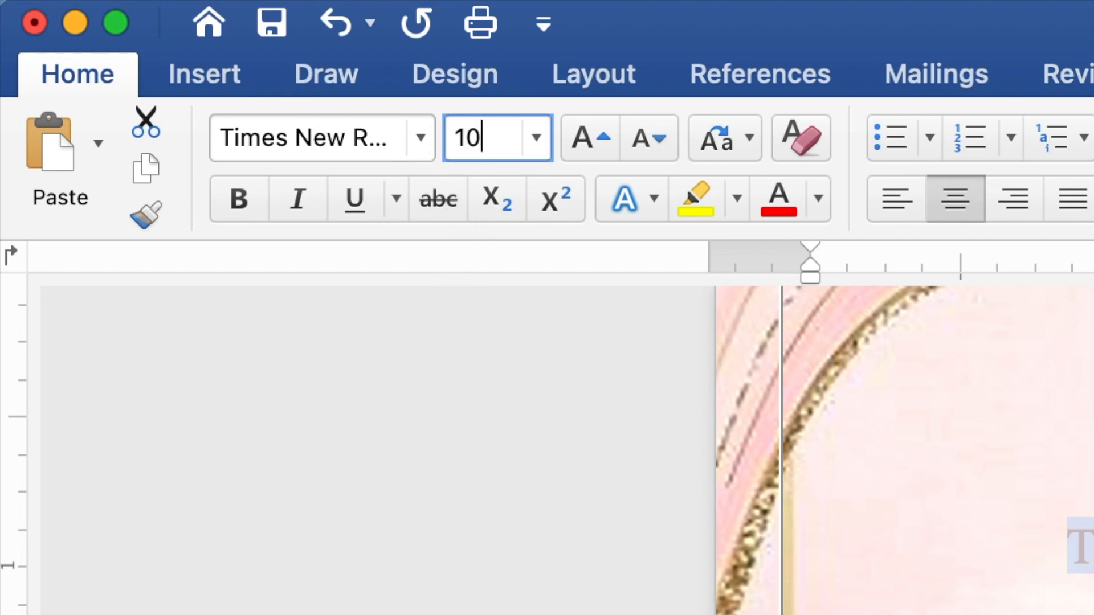
key(Return)
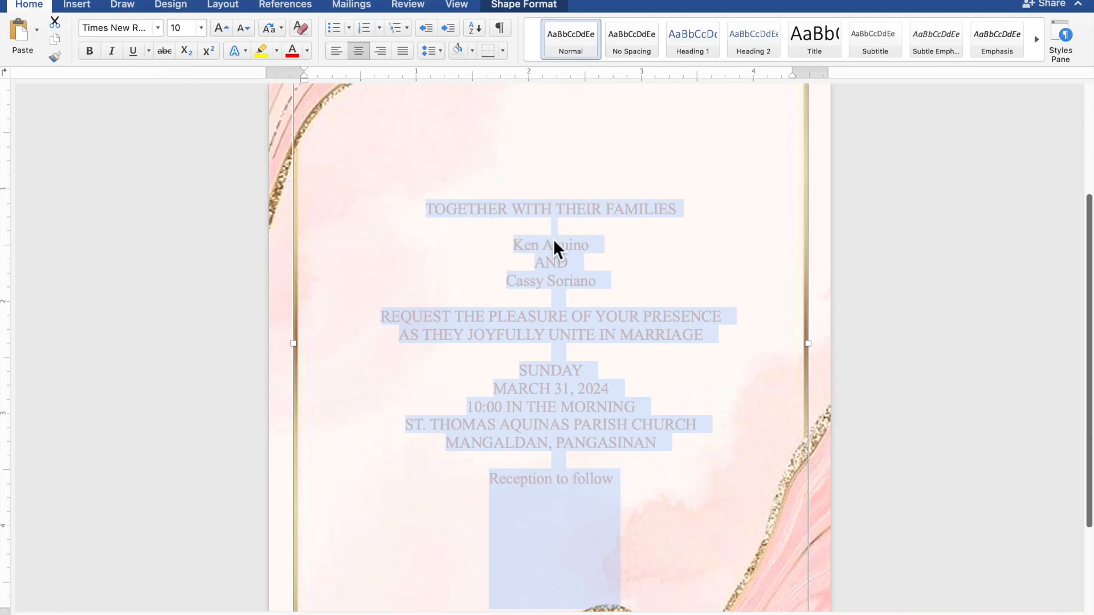
Select the two name lines and the 'Reception to follow' line together
click(586, 250)
drag(596, 251, 525, 251)
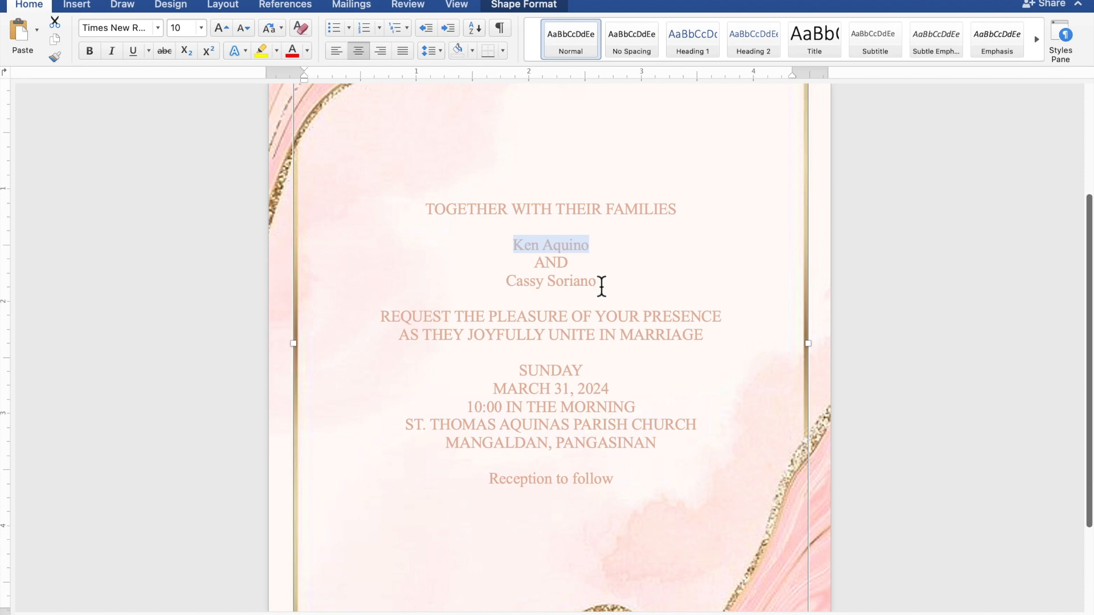
drag(599, 286, 528, 287)
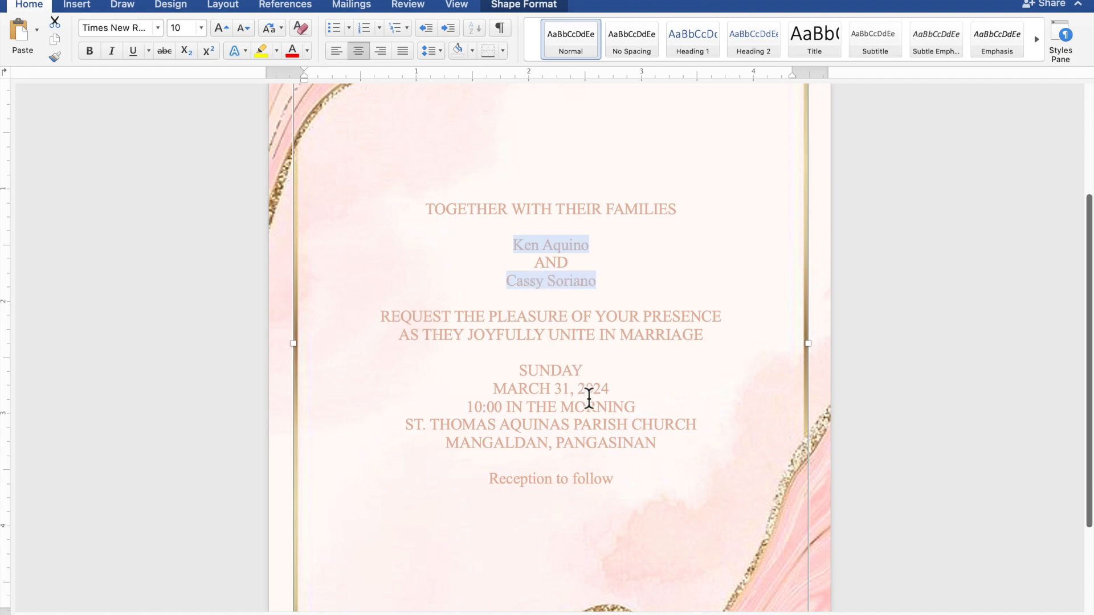
drag(618, 484, 528, 488)
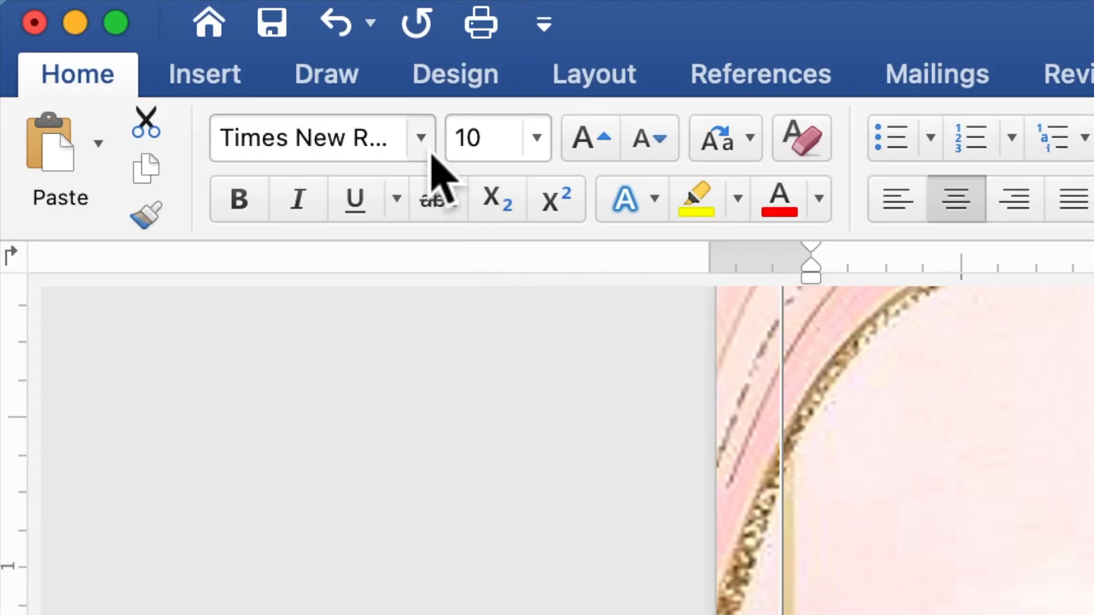
Apply the Crimson Foam font at 30 pt to the selected lines
click(431, 153)
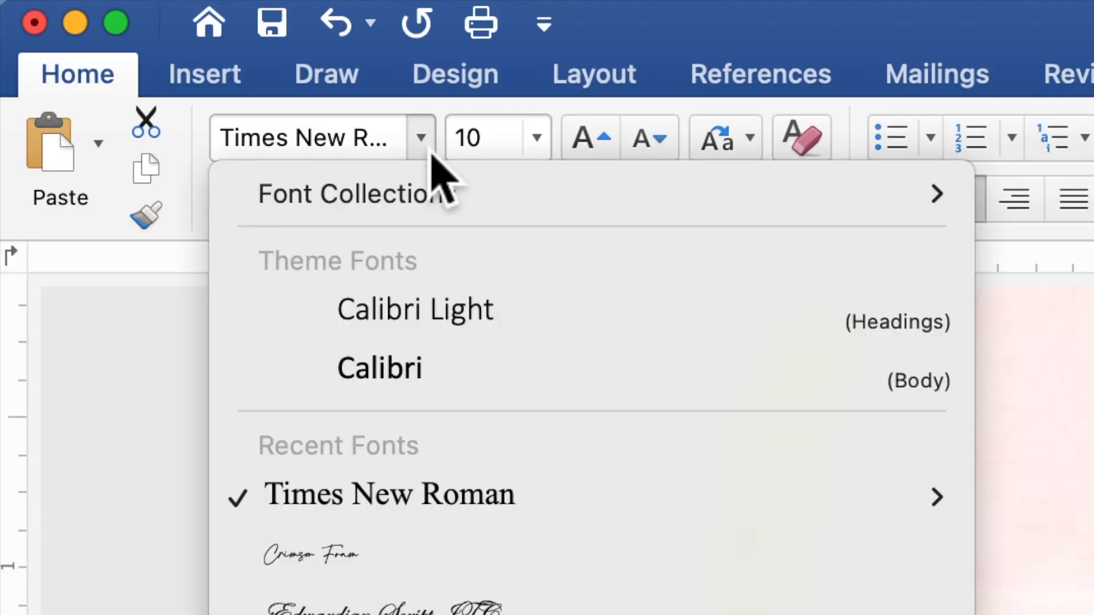
click(441, 550)
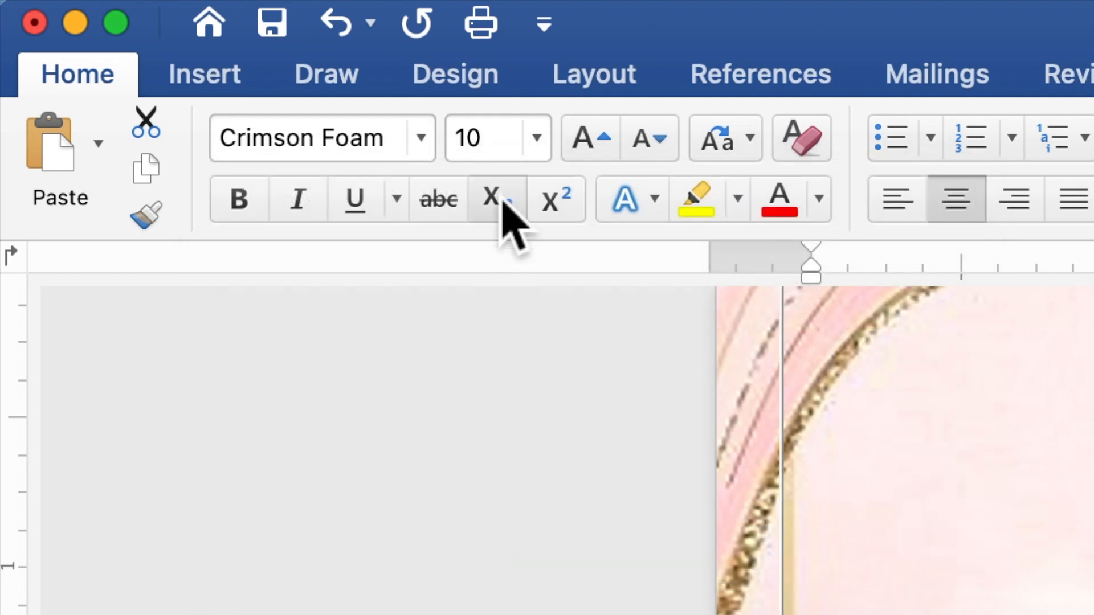
click(485, 151)
drag(485, 151, 457, 152)
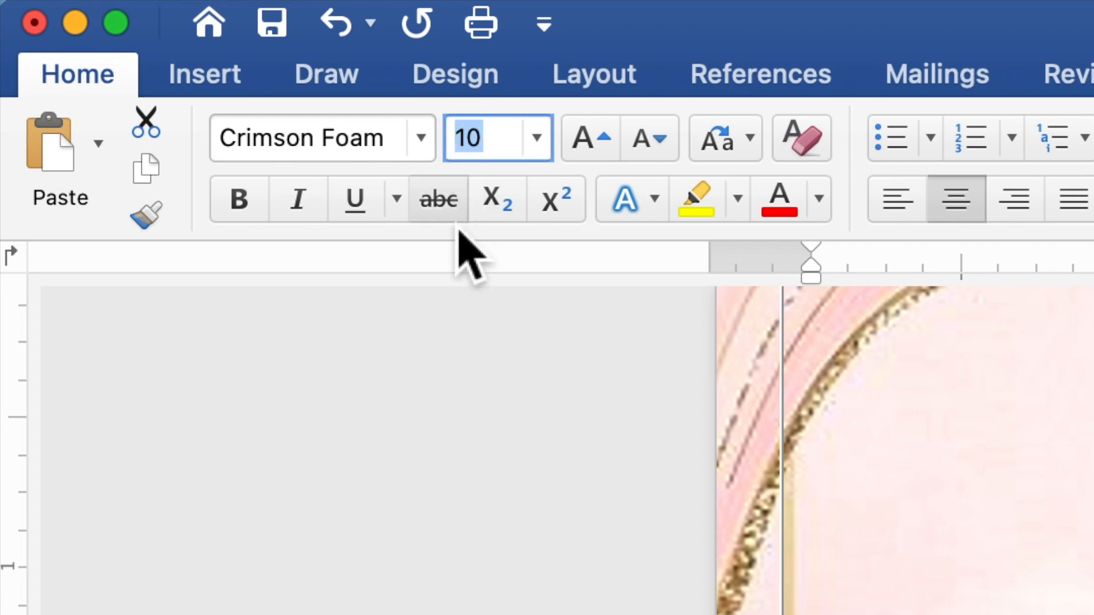
text(30)
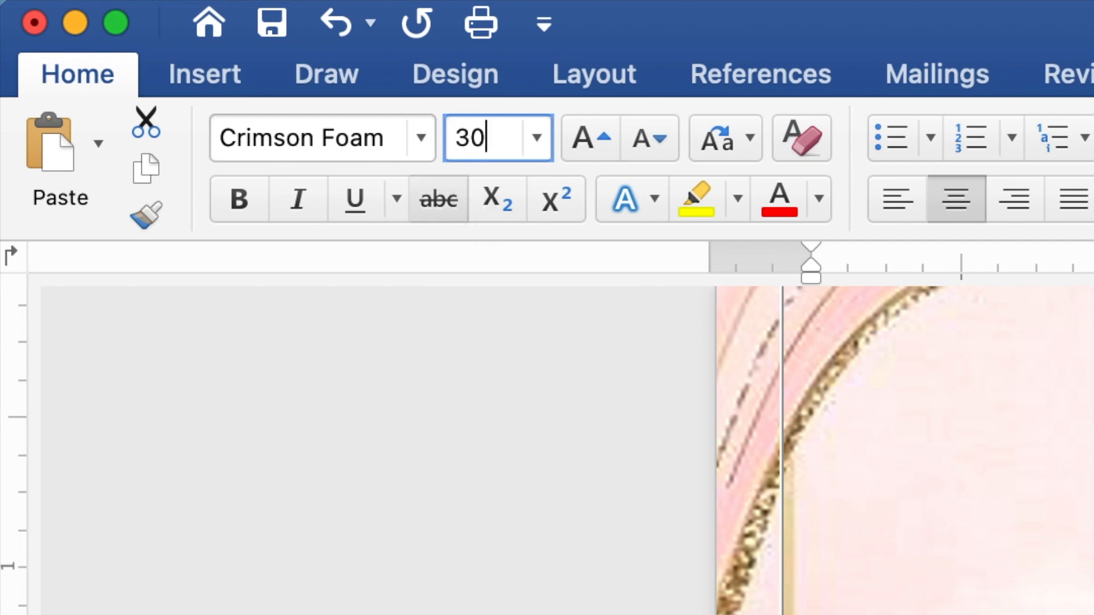
key(Return)
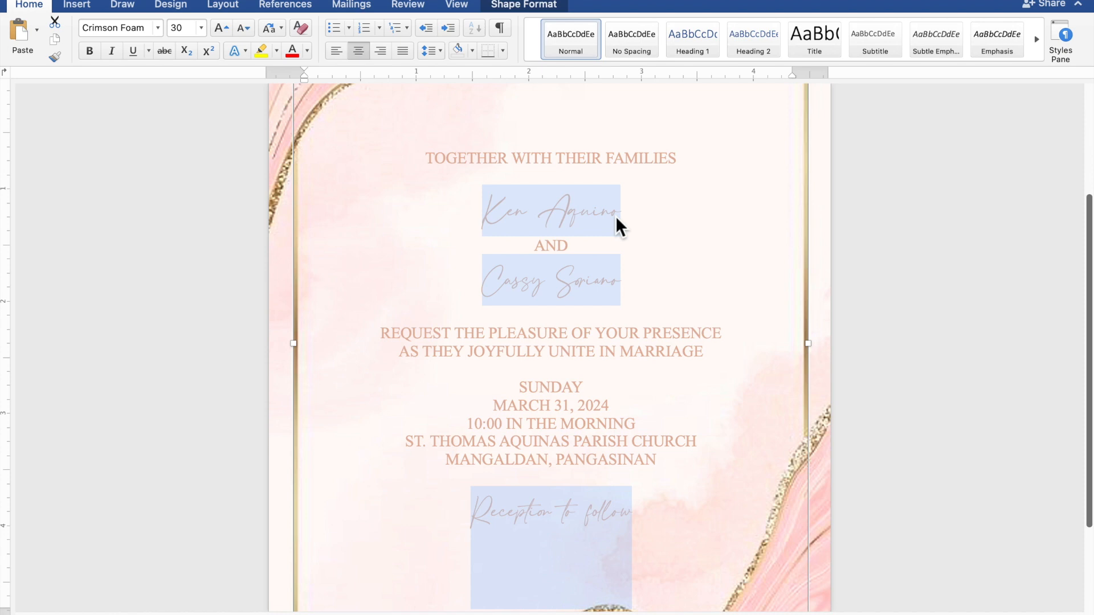
Change both script-font name lines from 30 pt to 60 pt
drag(621, 217, 494, 215)
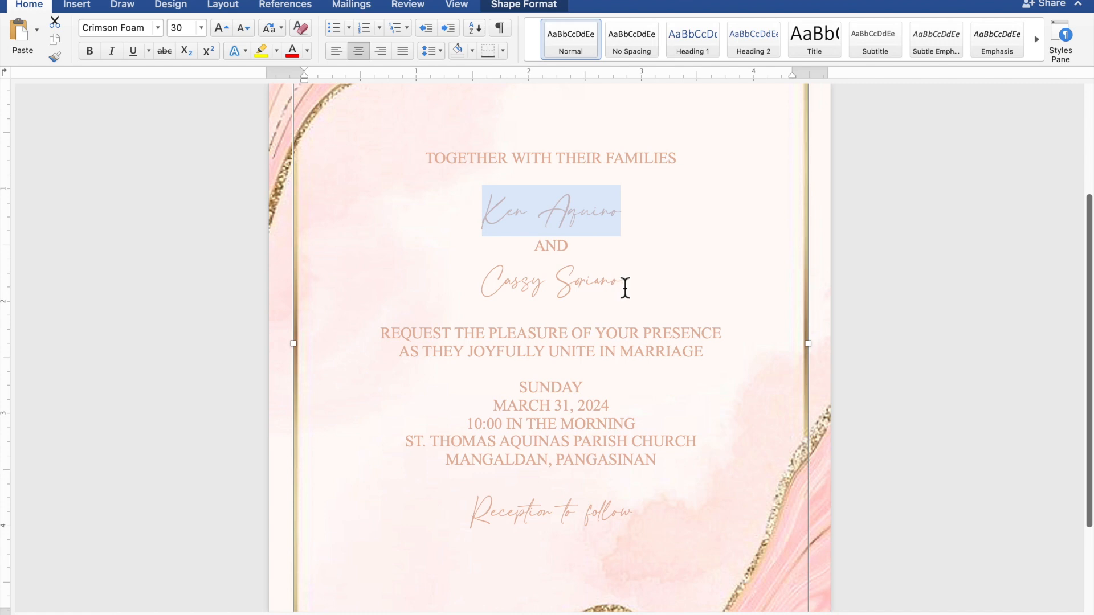
drag(625, 288, 517, 289)
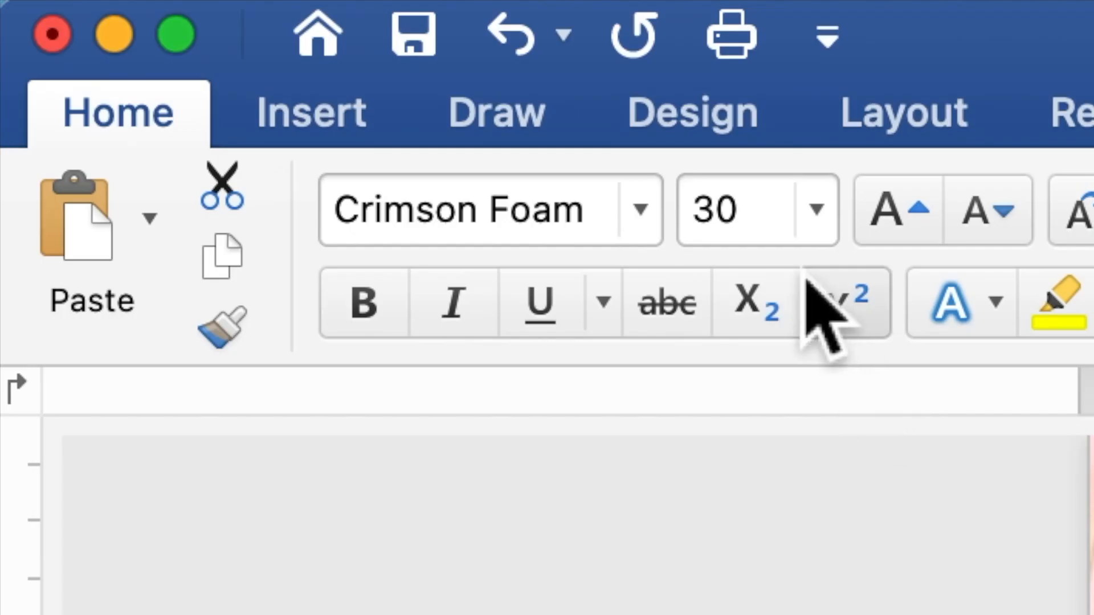
drag(741, 221, 695, 244)
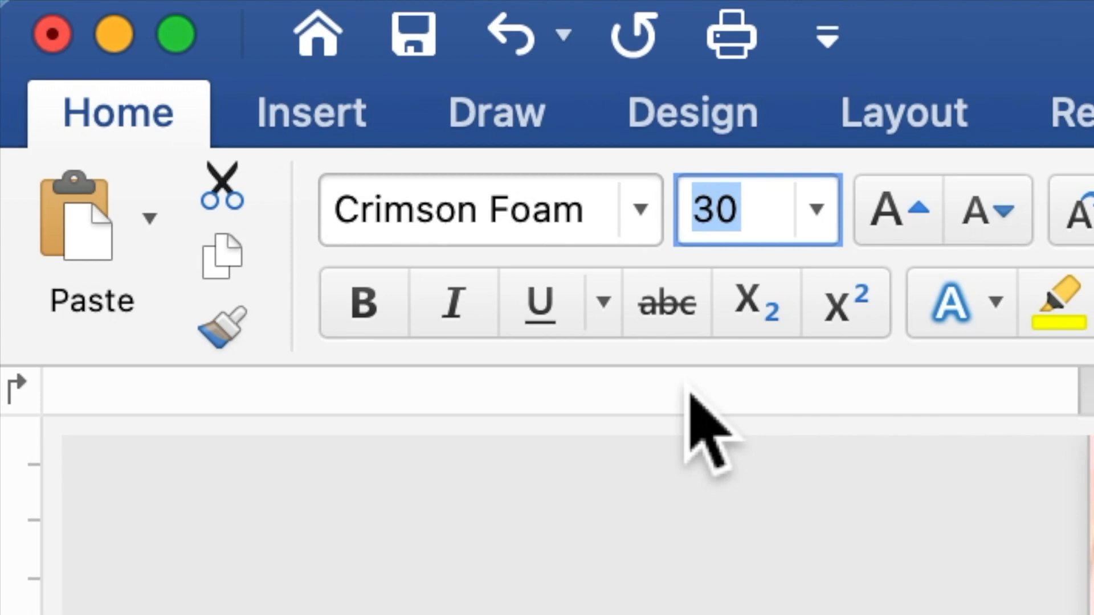
text(60)
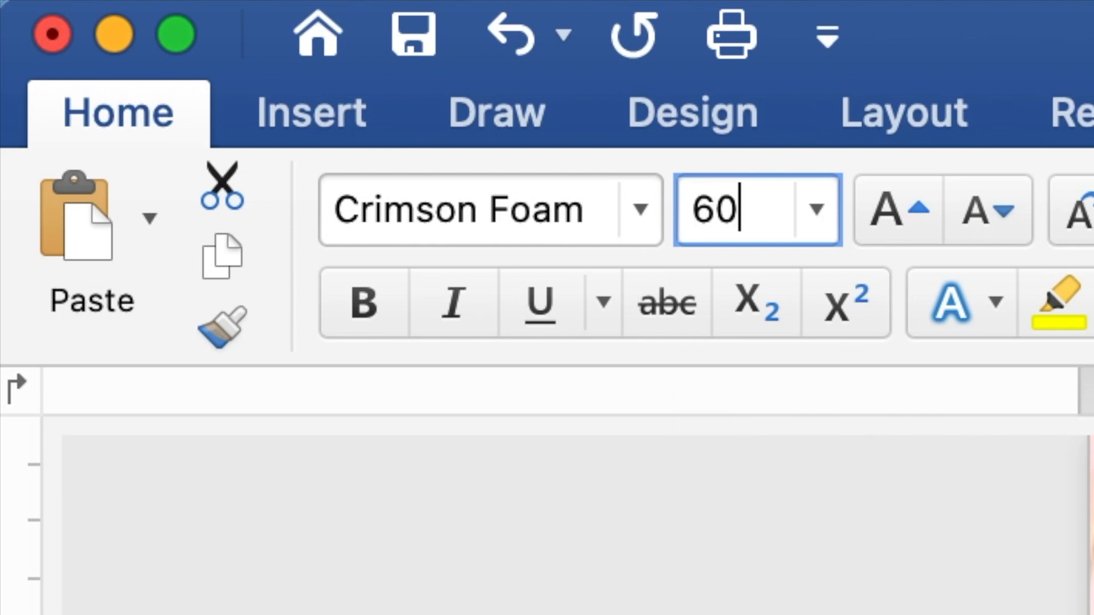
key(Return)
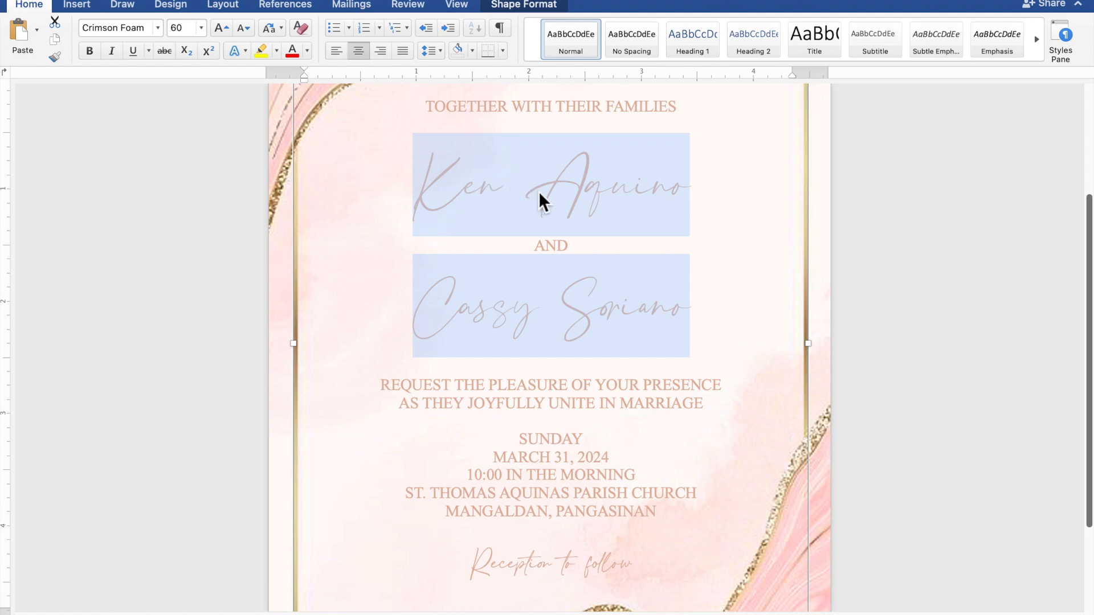
Nudge the invitation text box down two steps within the gold marble frame, then deselect it
scroll(541, 193, down, 5)
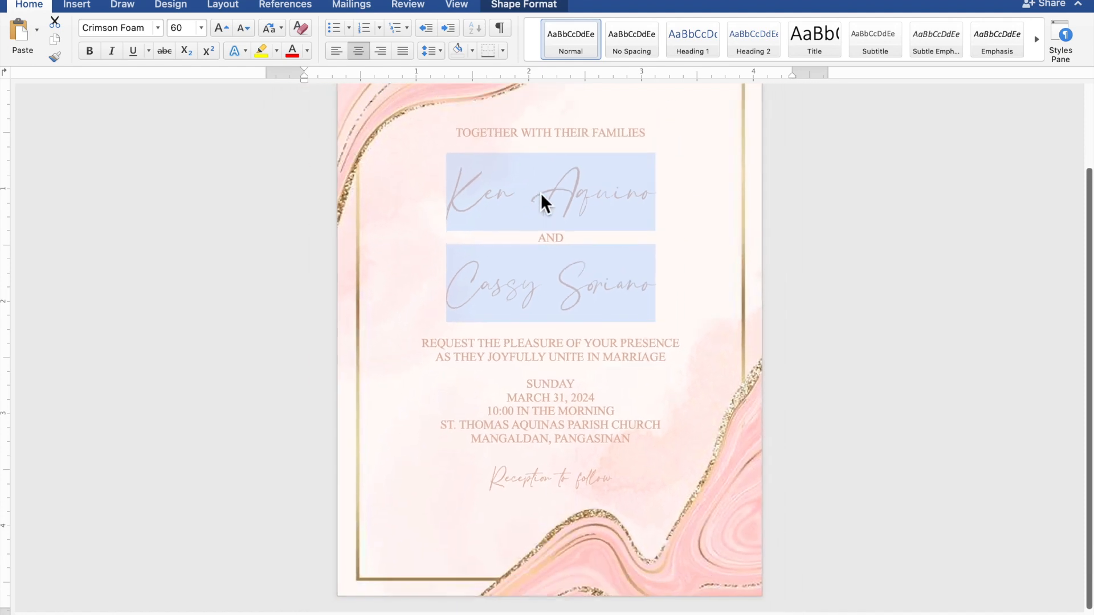
scroll(541, 193, down, 3)
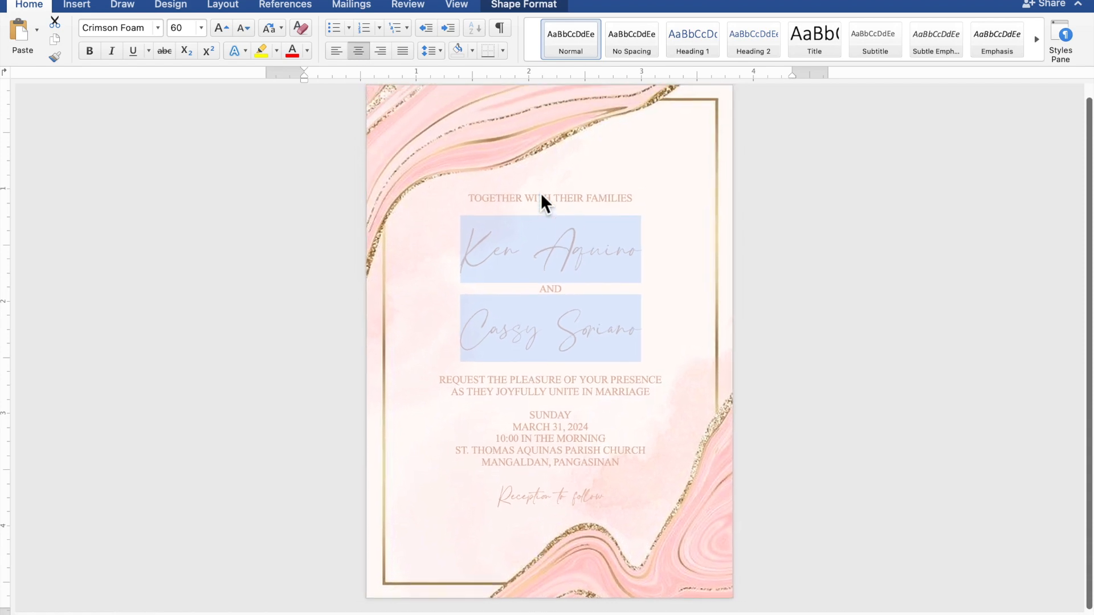
scroll(541, 192, down, 1)
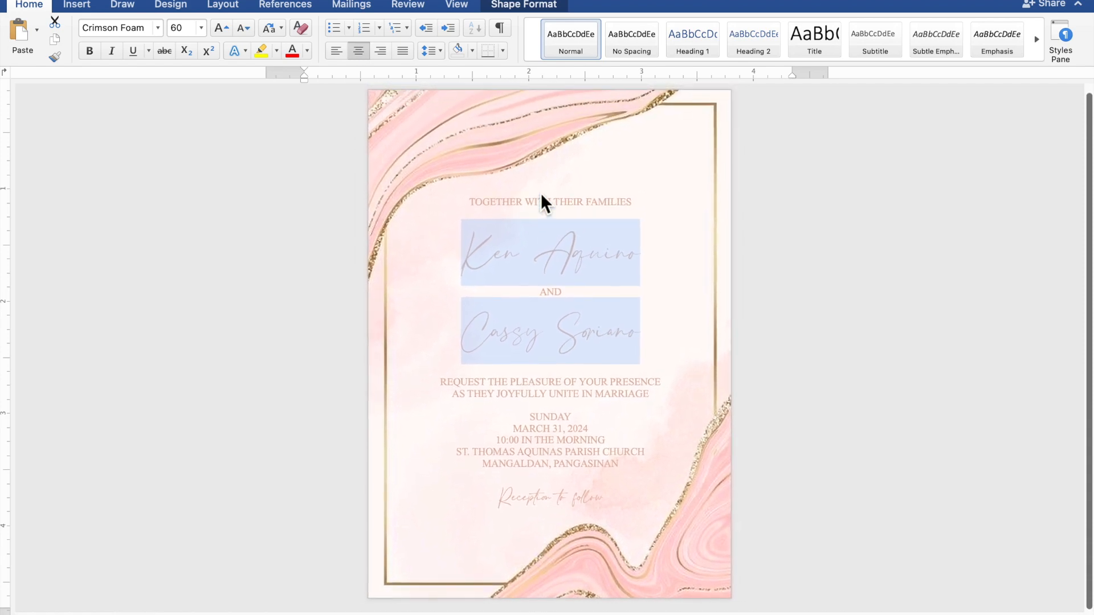
click(541, 193)
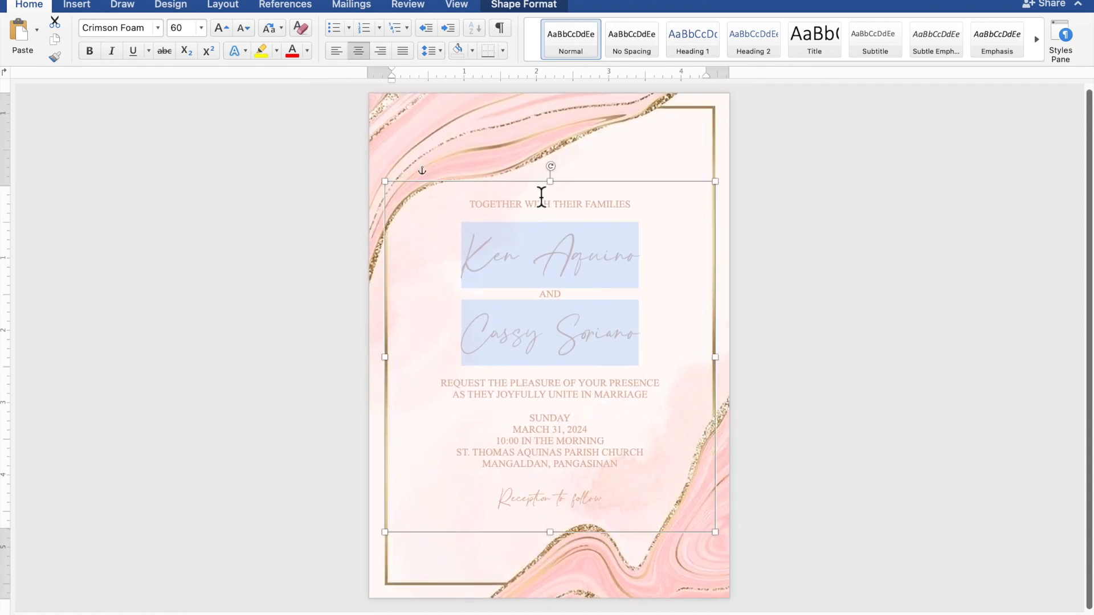
click(568, 222)
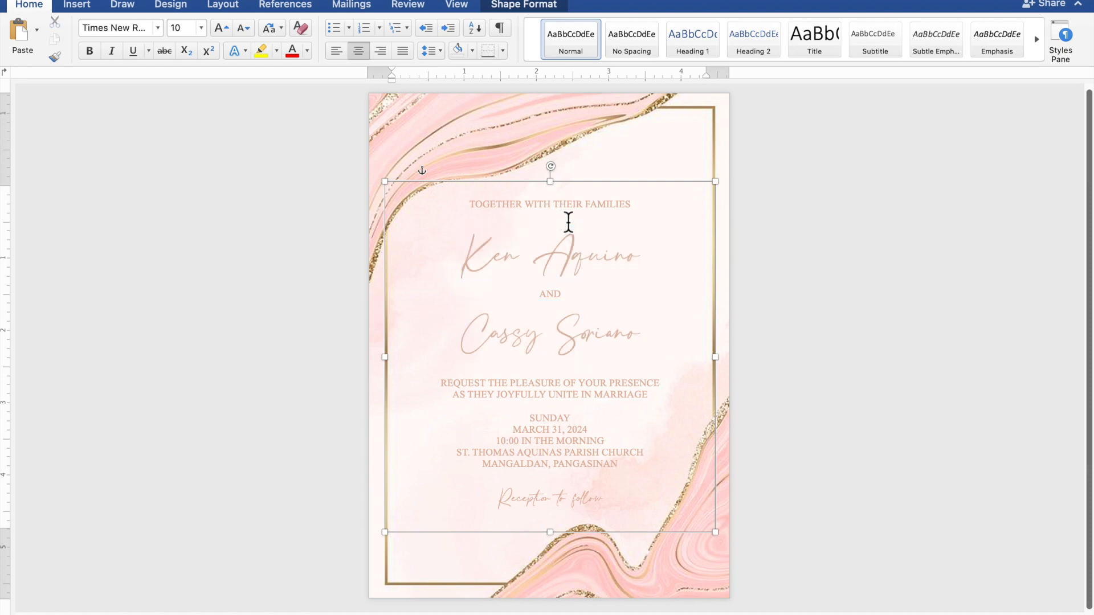
click(573, 193)
key(Down)
key(Down)
key(Down)
key(Down)
key(Down)
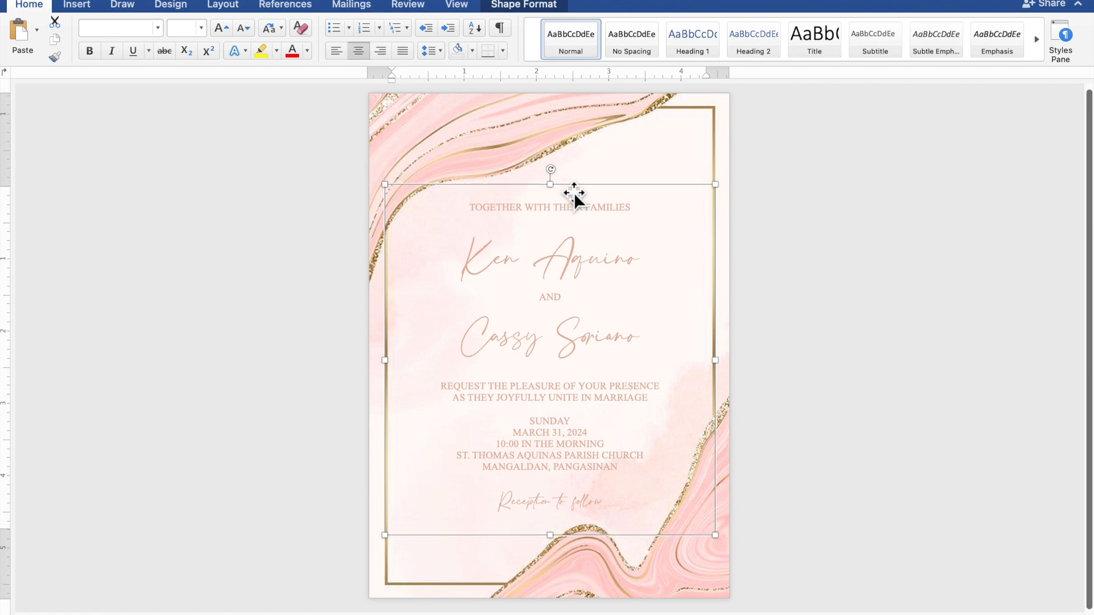
key(Down)
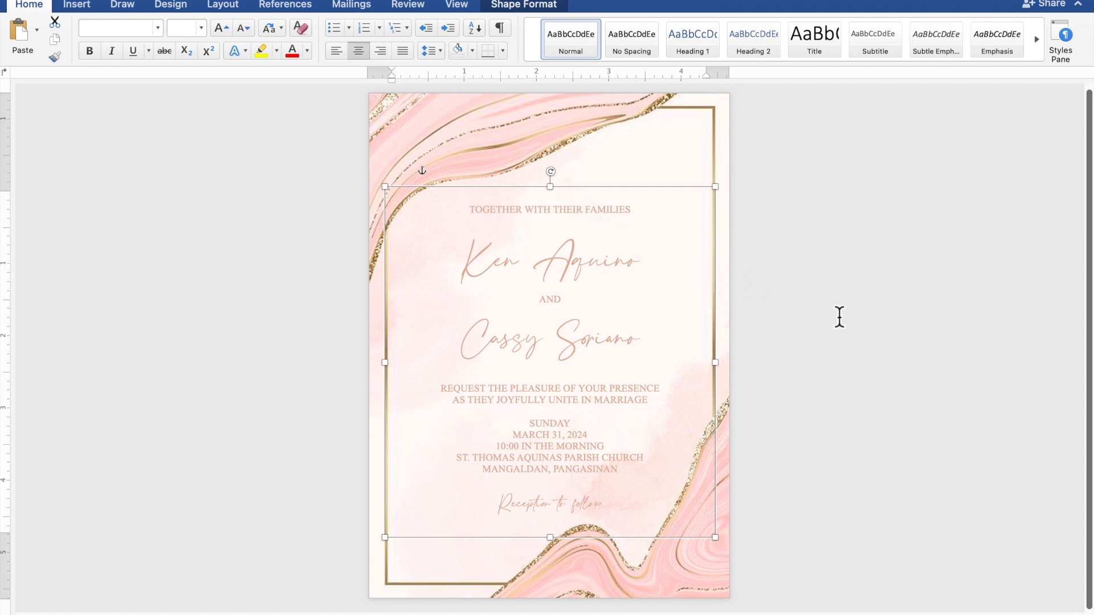
click(914, 333)
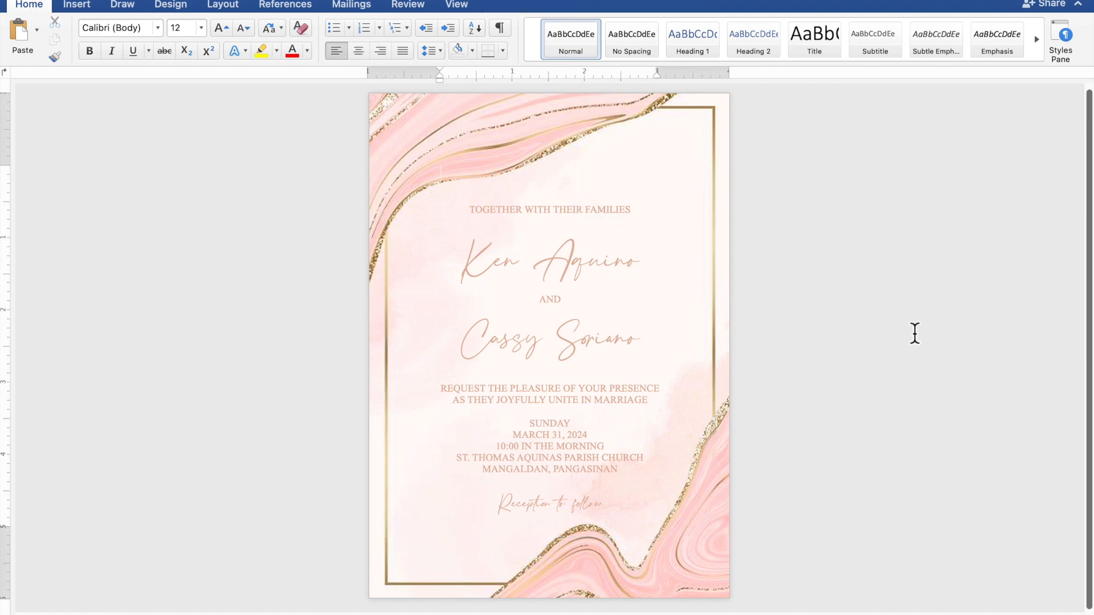